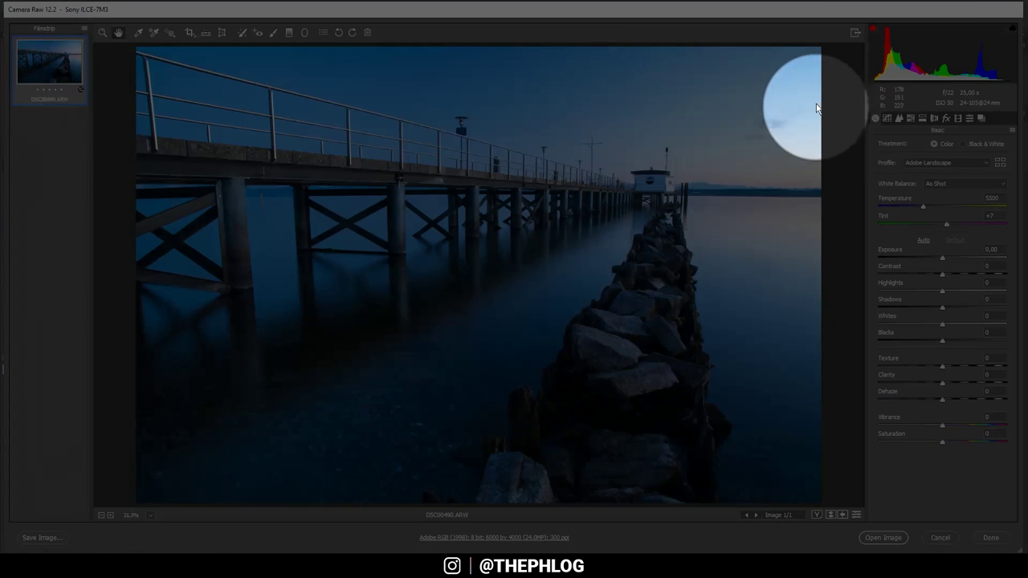
Turn on Remove Chromatic Aberration and Enable Profile Corrections in Lens Corrections, then return to Basic
left_click(939, 122)
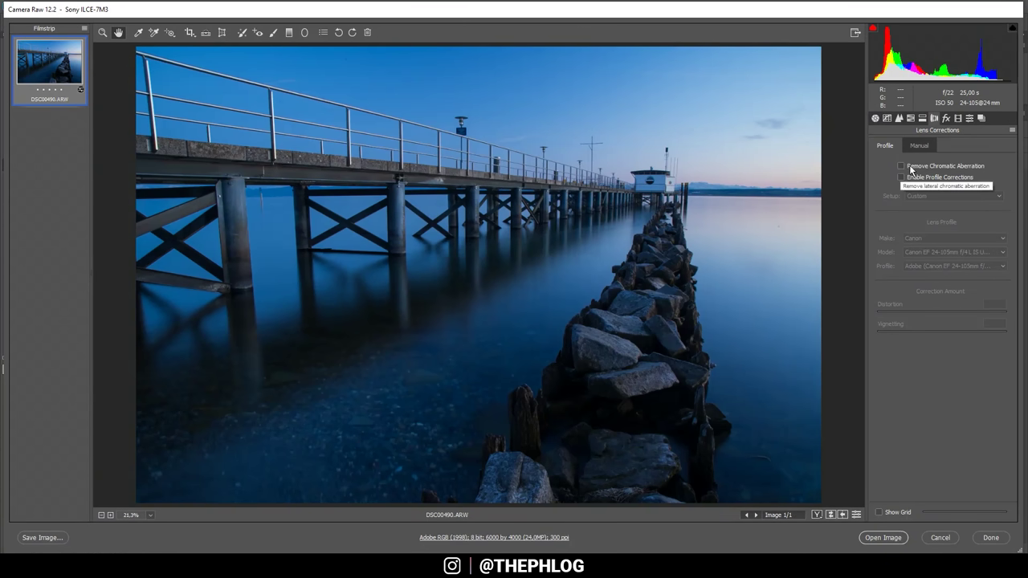
left_click(912, 165)
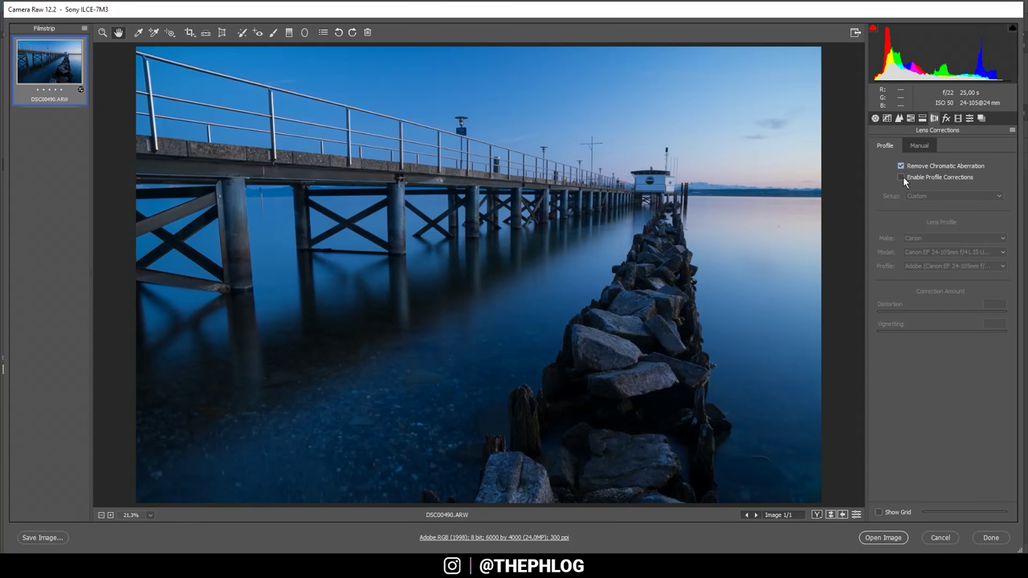
left_click(900, 176)
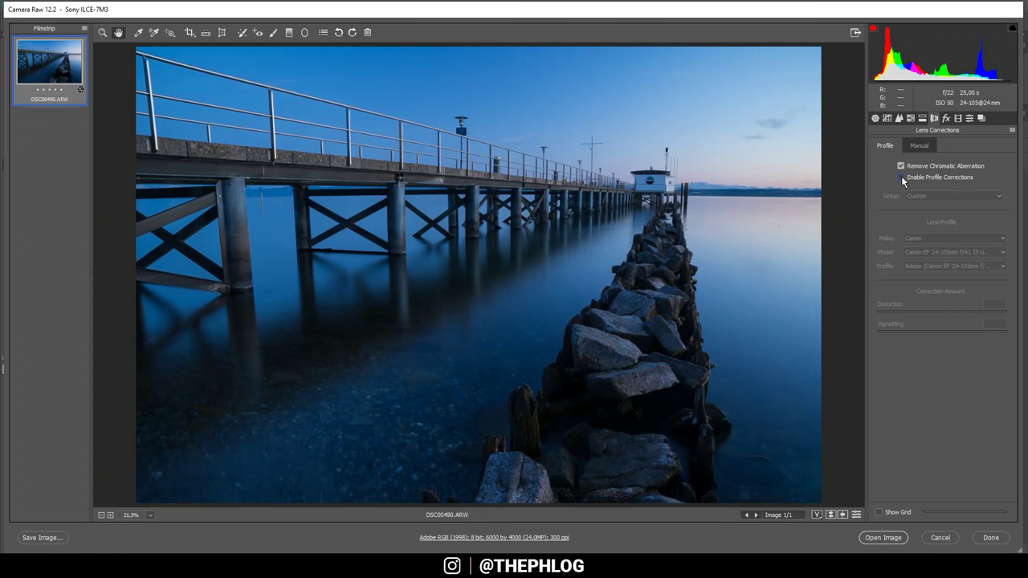
left_click(901, 176)
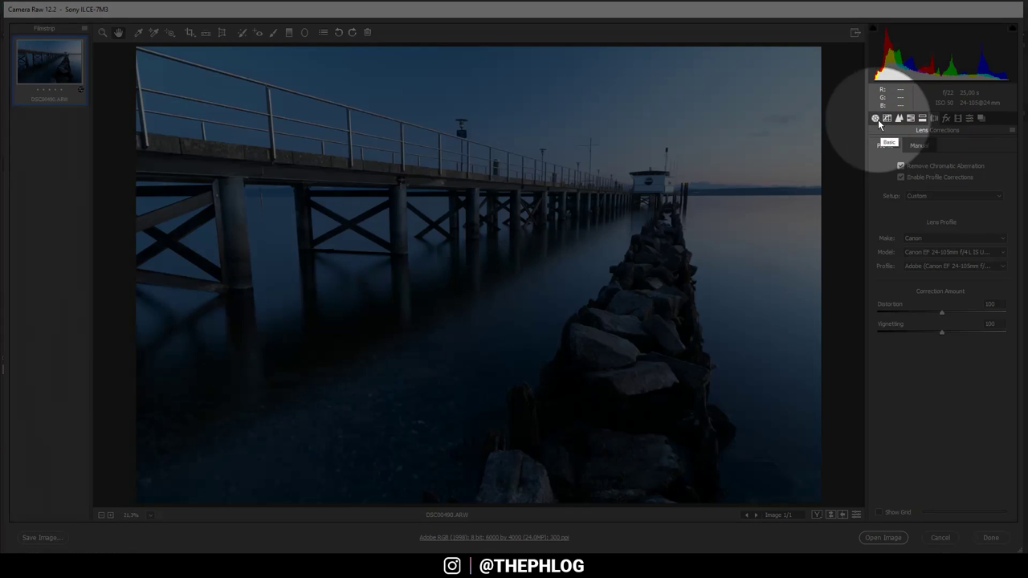
left_click(876, 118)
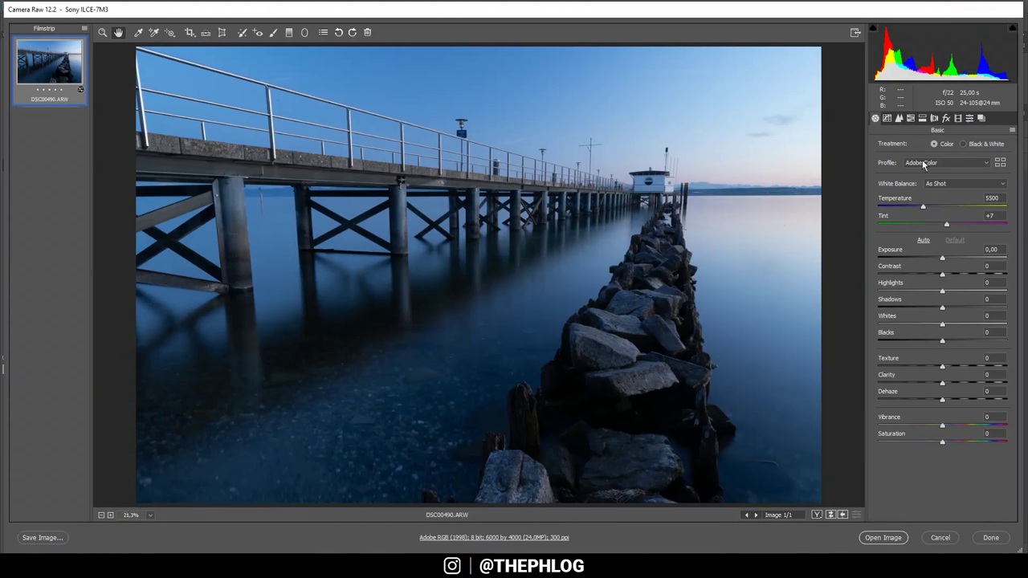
Apply the Adobe Landscape profile and set white balance to Temperature 7500, Tint +29
left_click(931, 163)
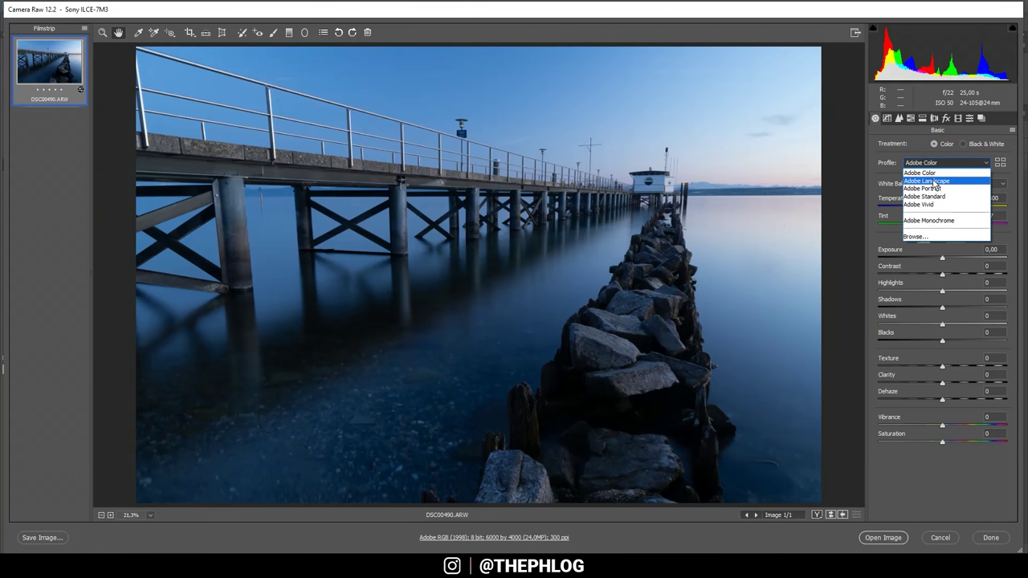
left_click(937, 182)
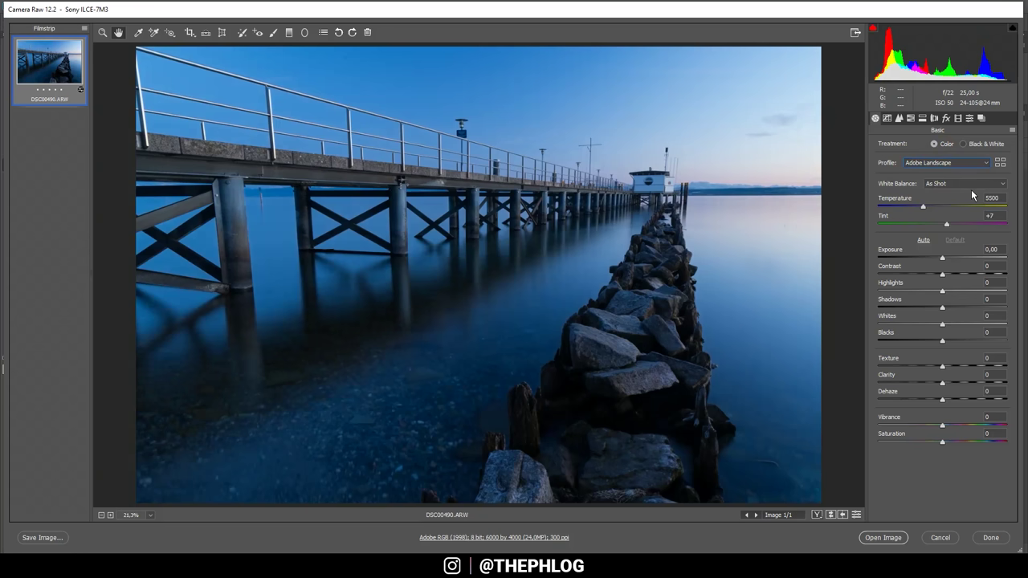
left_click(923, 207)
left_click_drag(925, 208, 949, 210)
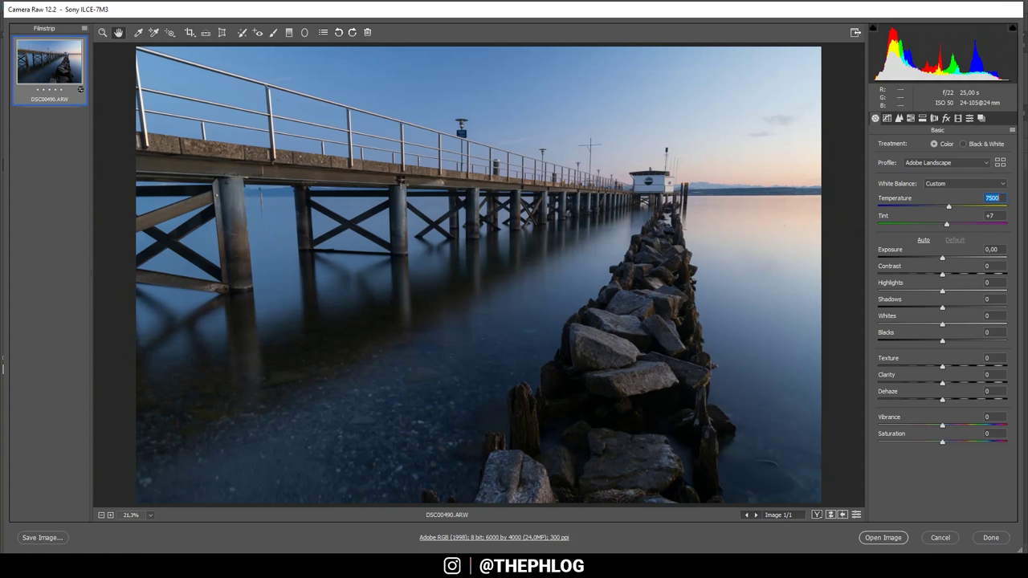
left_click_drag(947, 224, 952, 225)
left_click_drag(952, 225, 961, 225)
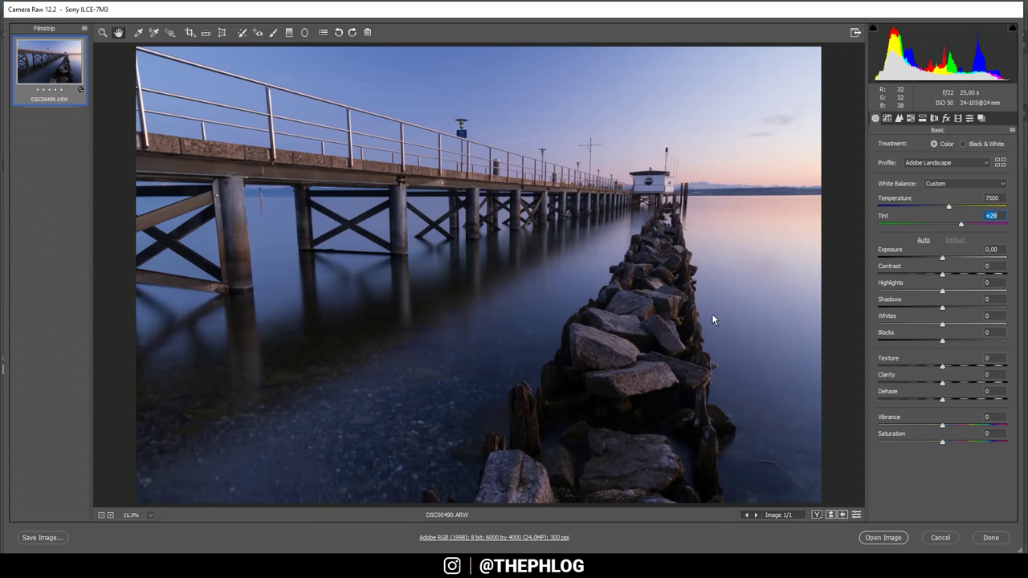
Lower Exposure to -0,40 and set Shadows to +17
left_click(943, 257)
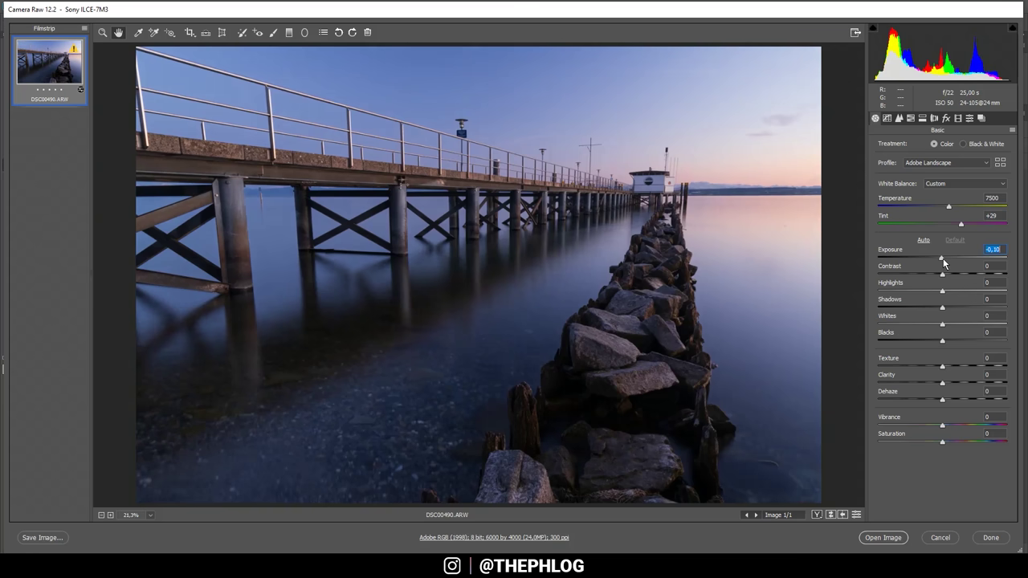
key("Down")
left_click_drag(941, 257, 938, 258)
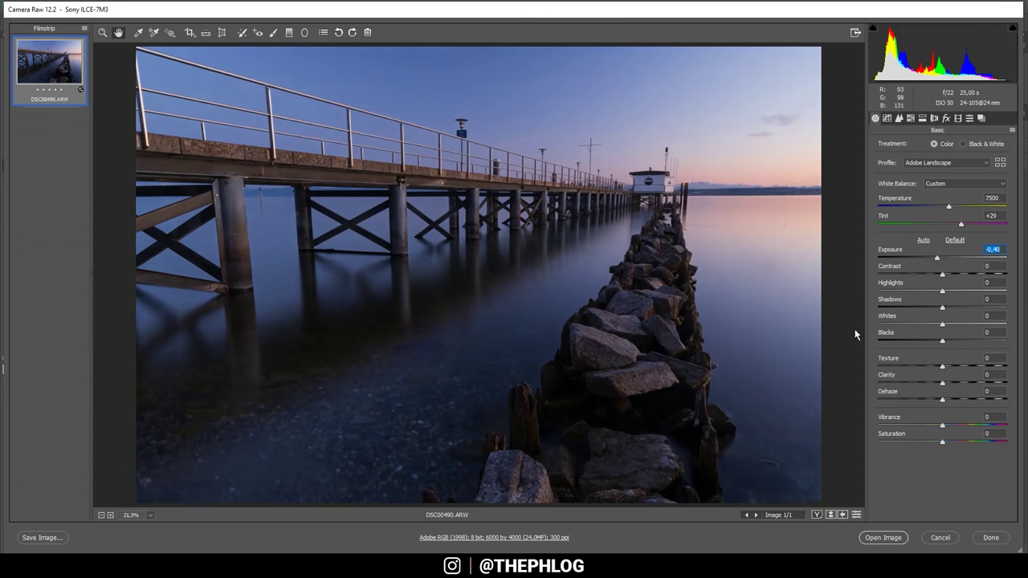
left_click(942, 310)
left_click_drag(941, 308, 957, 308)
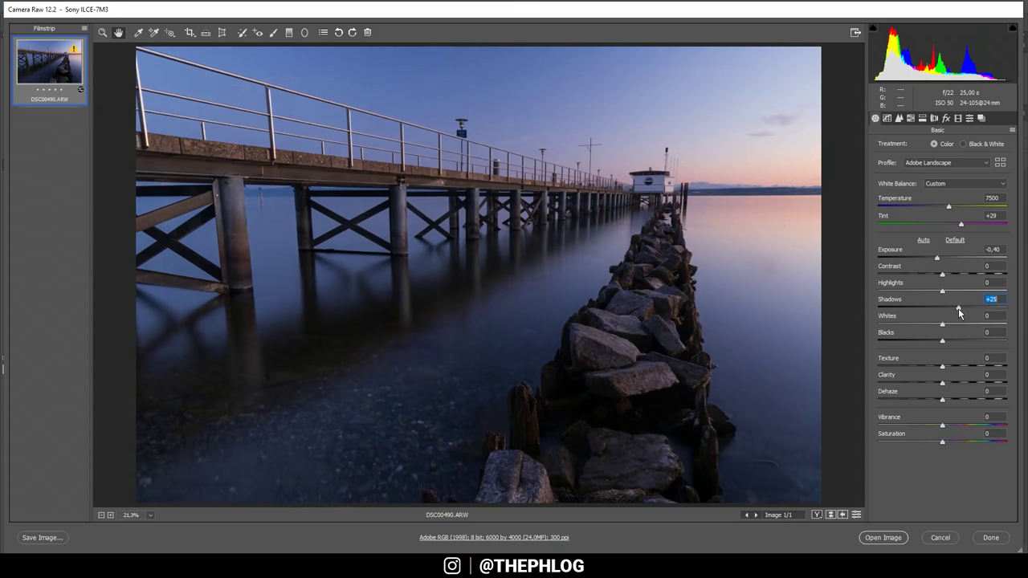
mouse_move(958, 310)
left_mouse_down()
mouse_move(945, 327)
mouse_move(975, 327)
mouse_move(965, 326)
left_mouse_up()
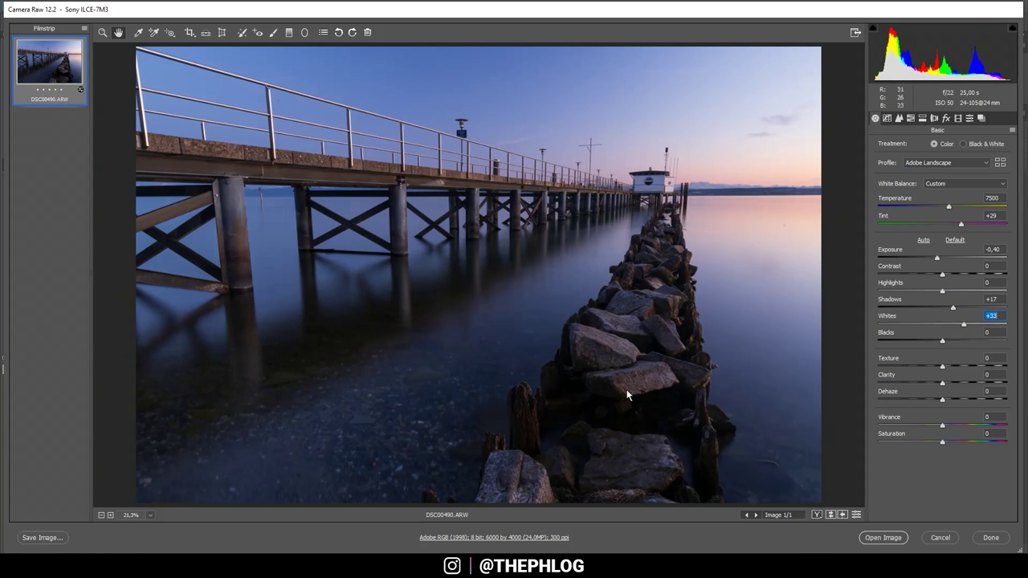
Raise Texture to +9, Clarity to +17 and Vibrance to +30
left_click_drag(944, 365, 950, 385)
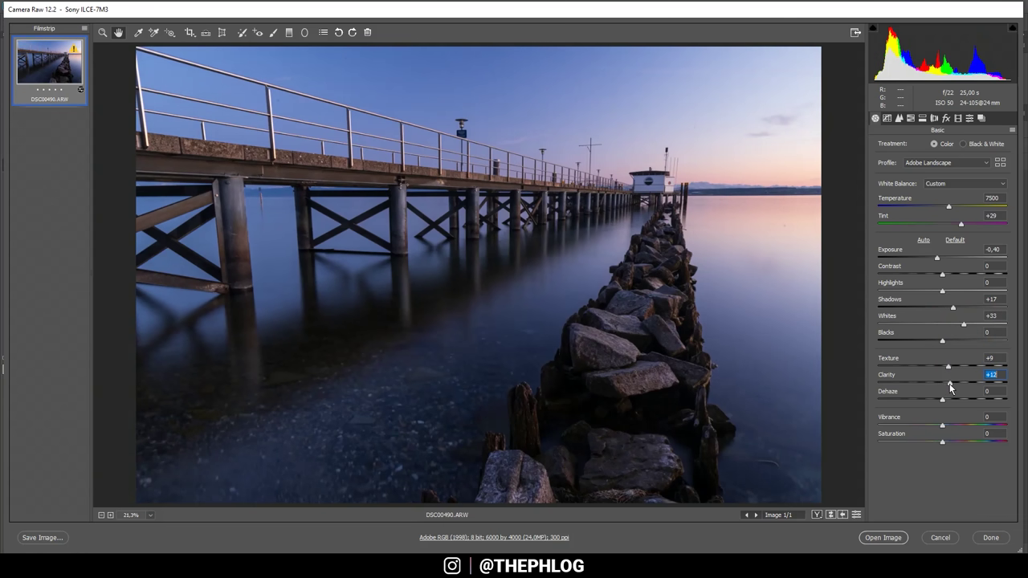
left_click_drag(950, 383, 953, 383)
left_click(942, 426)
left_click_drag(941, 425, 944, 427)
mouse_move(943, 425)
left_mouse_down()
mouse_move(960, 426)
mouse_move(933, 443)
left_mouse_up()
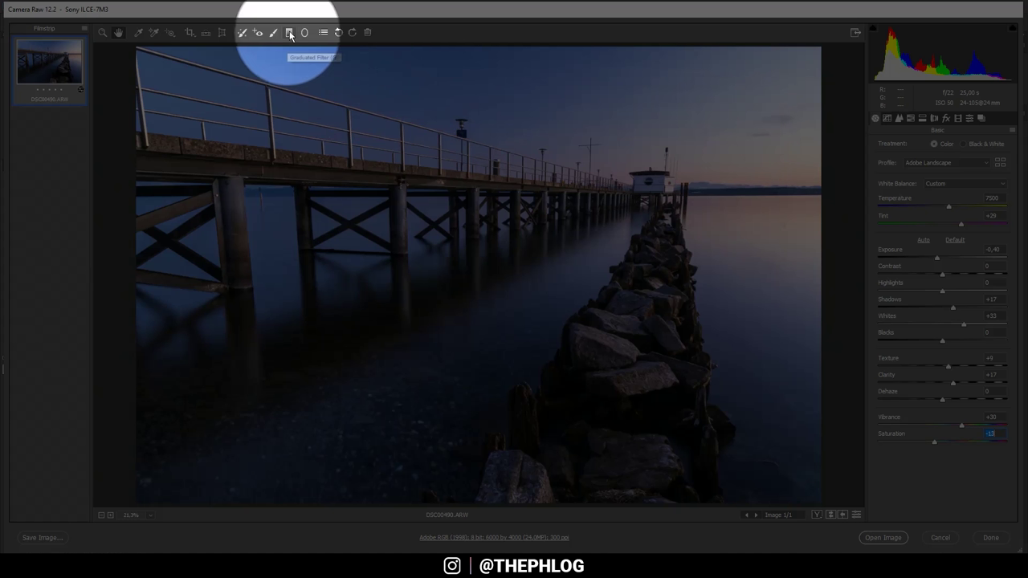
Draw a graduated filter from the top of the sky to the horizon with Exposure -0,50
left_click(290, 32)
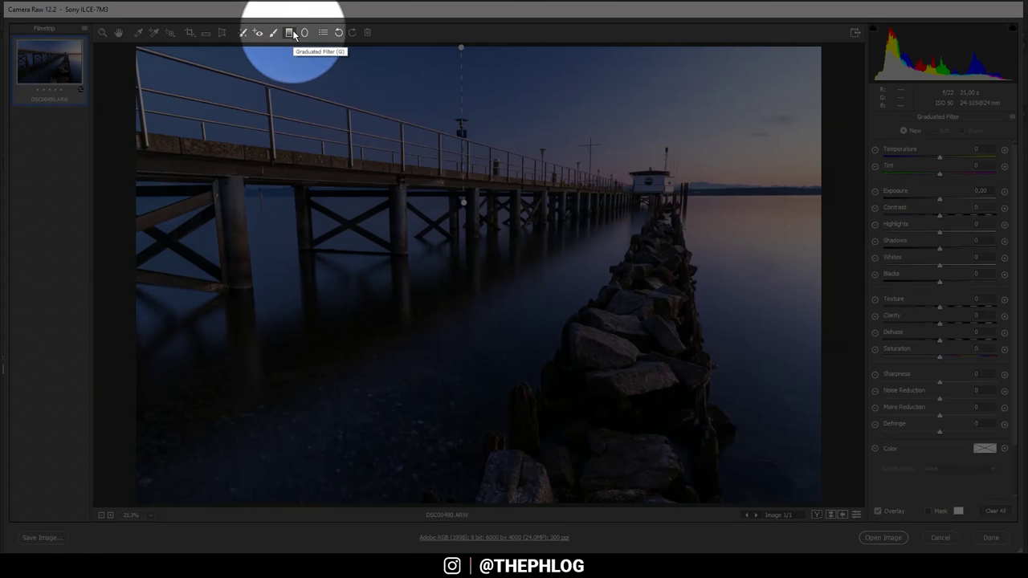
left_click_drag(460, 48, 464, 202)
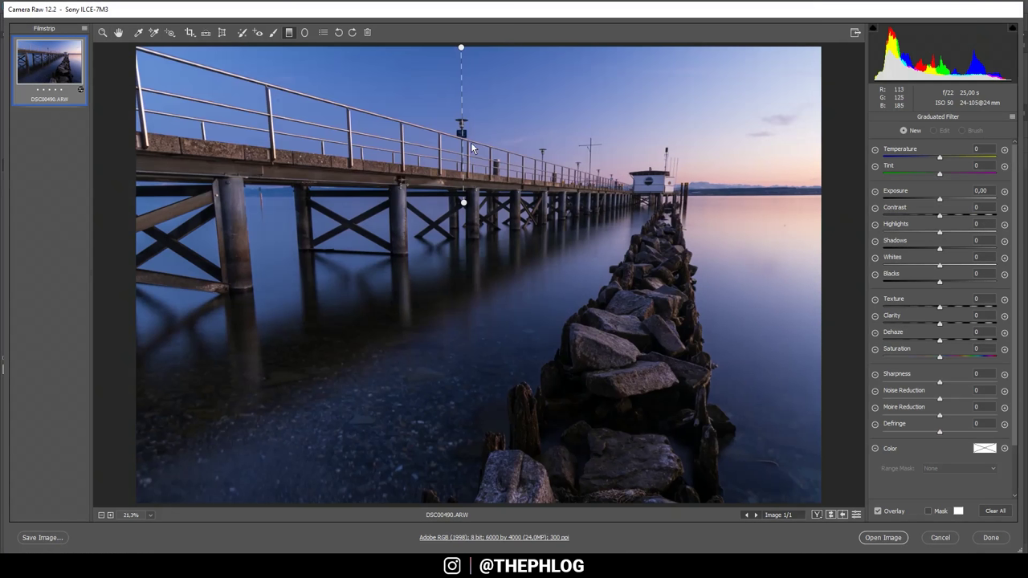
left_click(462, 49)
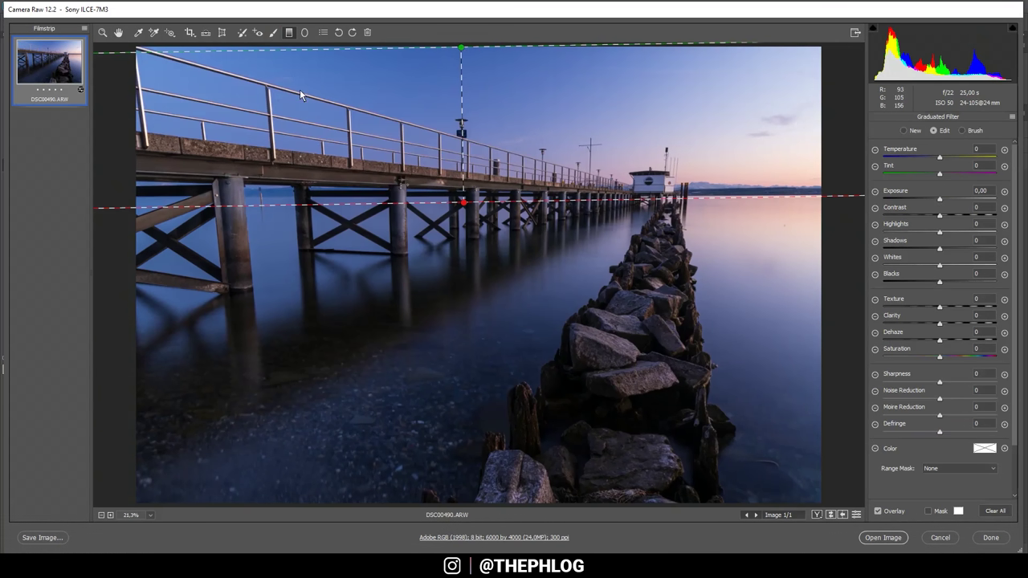
left_click(940, 200)
left_click_drag(940, 200, 935, 201)
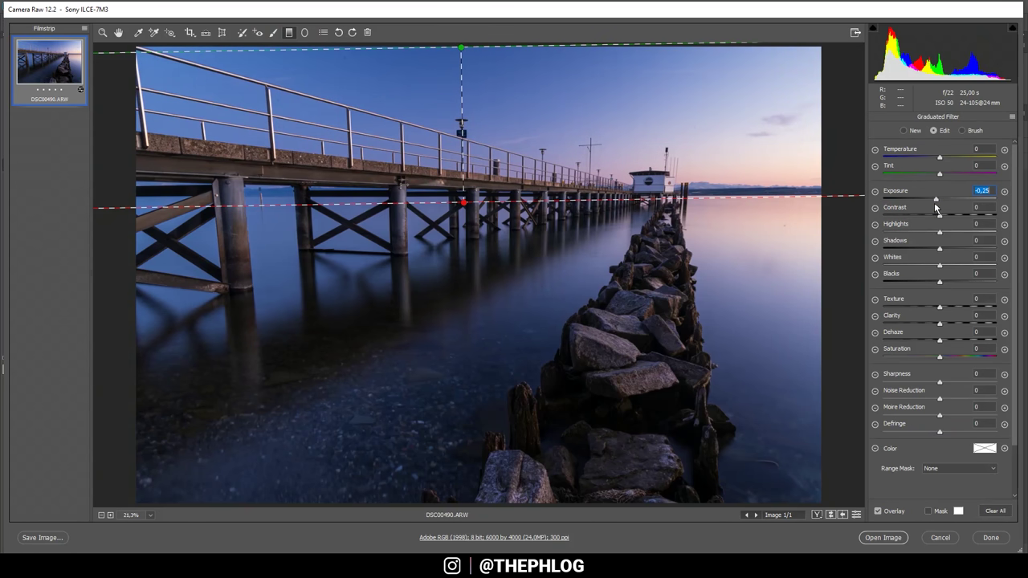
left_click_drag(936, 201, 927, 201)
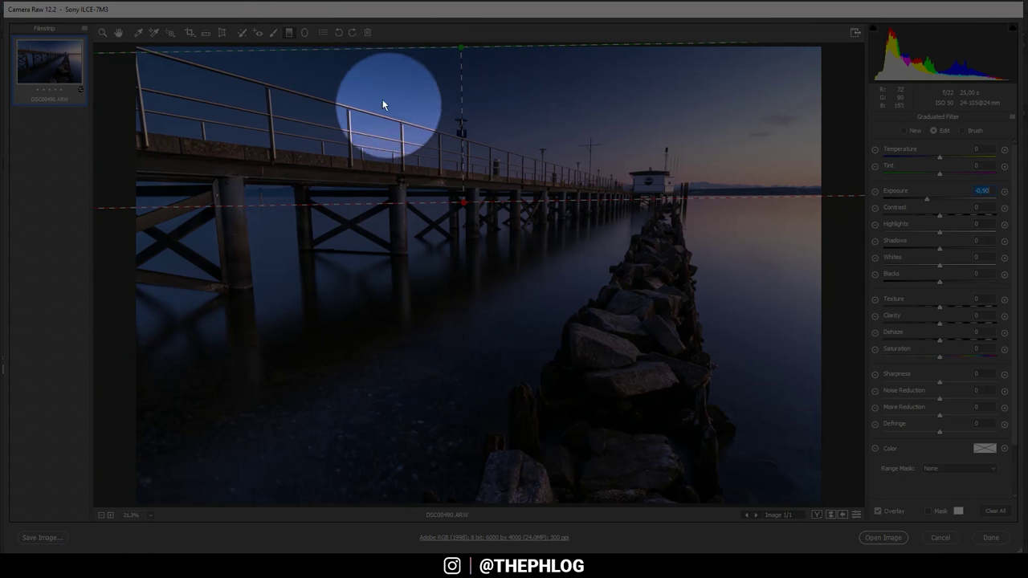
Place a radial filter on the right-hand sky with Blacks +30, Temperature +19 and Tint +14
left_click(304, 35)
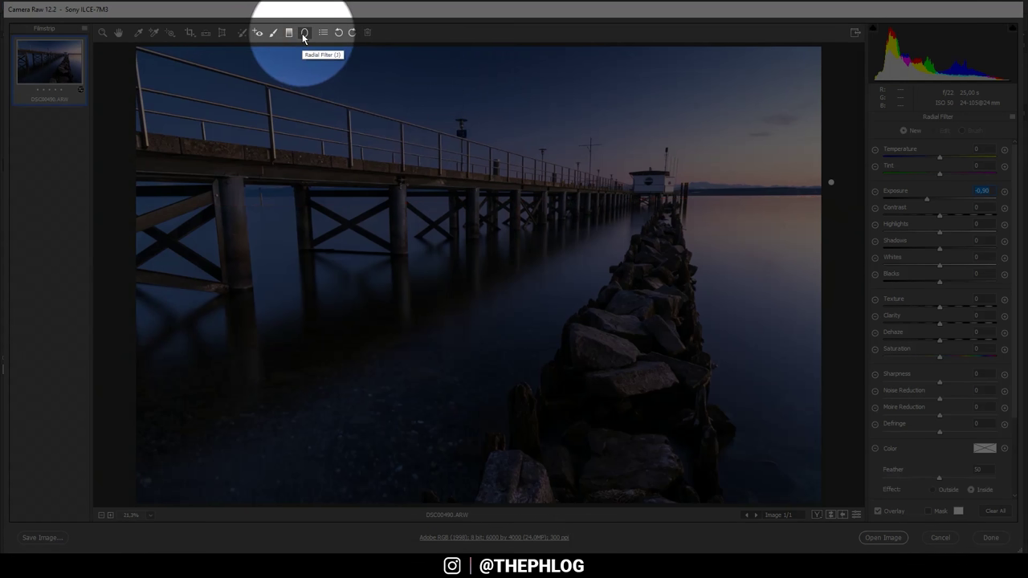
left_click(831, 183)
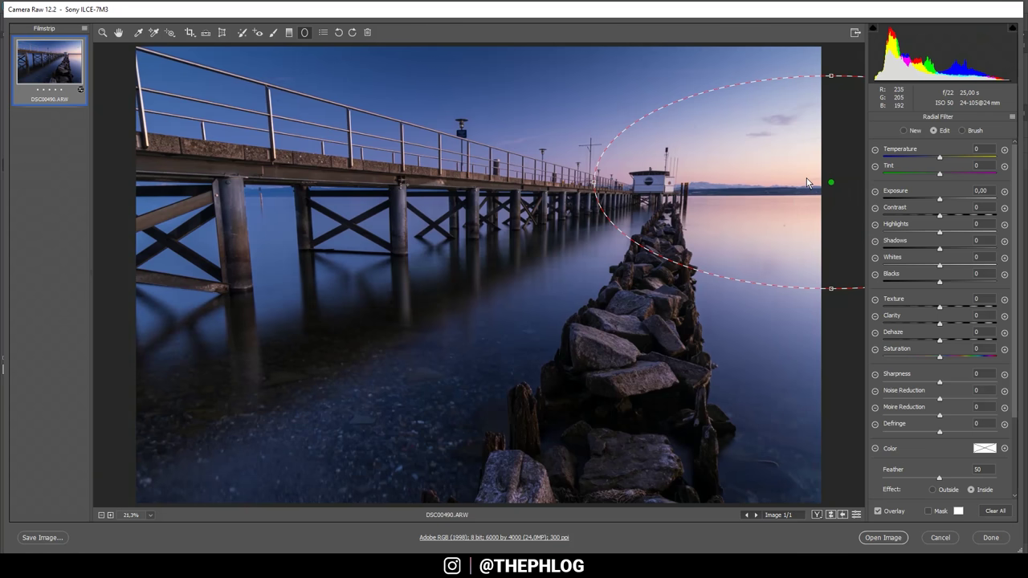
left_click_drag(939, 283, 957, 290)
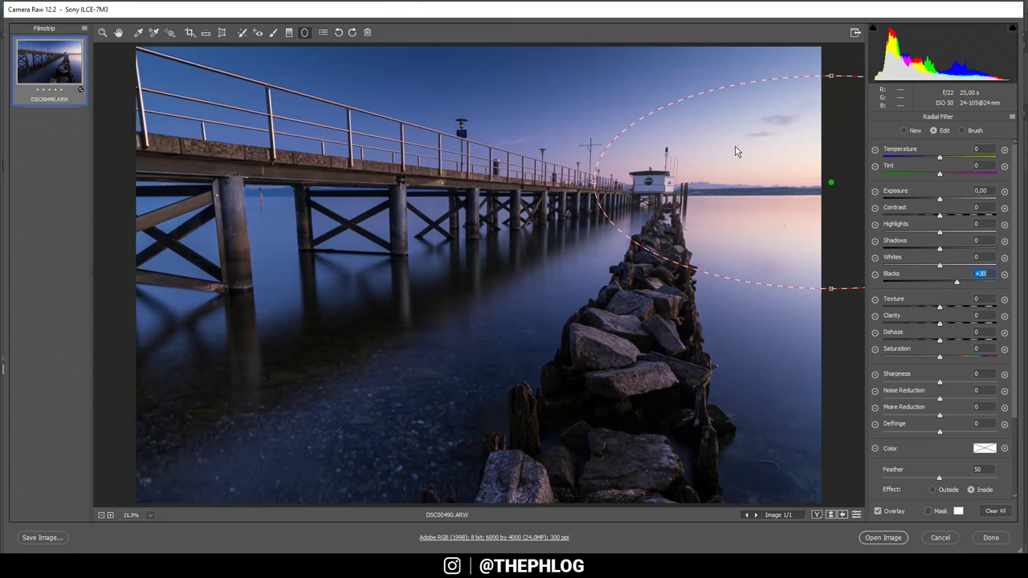
left_click_drag(942, 158, 948, 158)
left_click_drag(952, 158, 952, 158)
left_click_drag(941, 177, 946, 180)
left_click_drag(947, 180, 949, 180)
left_click(119, 39)
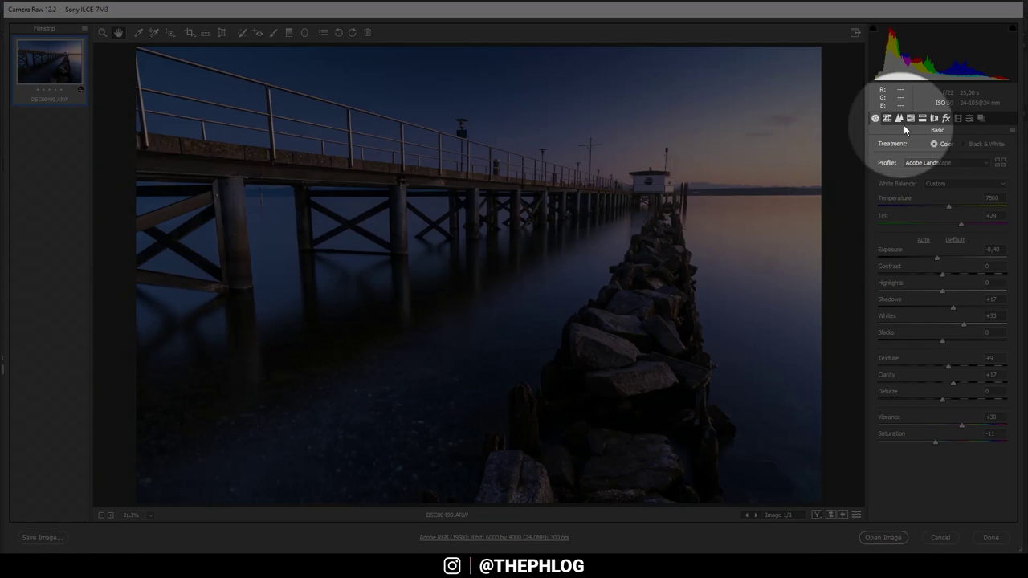
In HSL Saturation, raise Blues to +15, Yellows to +15 and Oranges to +14
left_click(911, 119)
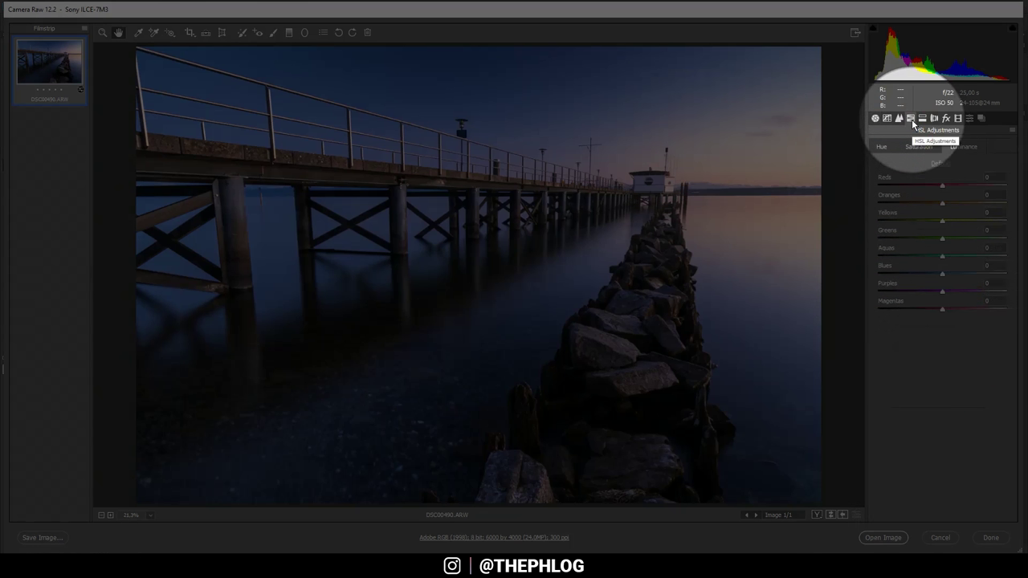
left_click(915, 148)
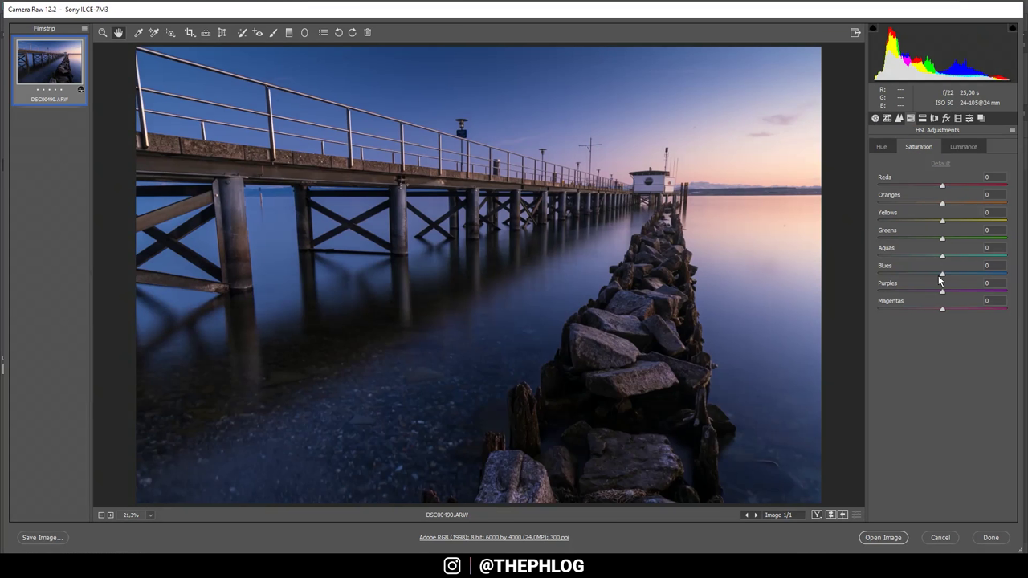
left_click_drag(940, 275, 946, 277)
left_click_drag(947, 279, 951, 278)
left_click_drag(943, 222, 949, 227)
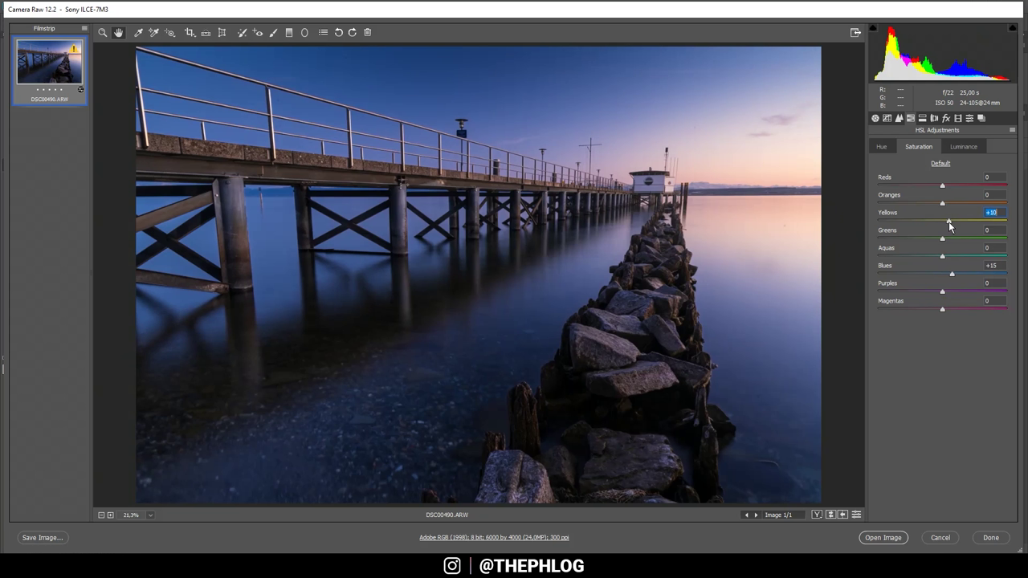
left_click_drag(949, 227, 951, 208)
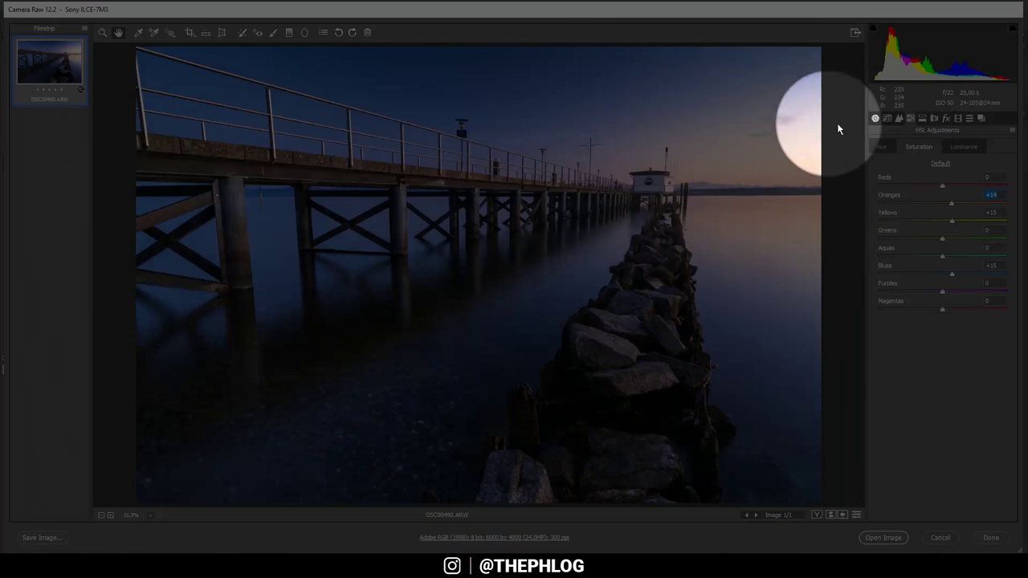
Split-tone highlights to Hue 14 / Saturation 35 and shadows to Hue 242 / Saturation 21
left_click(923, 121)
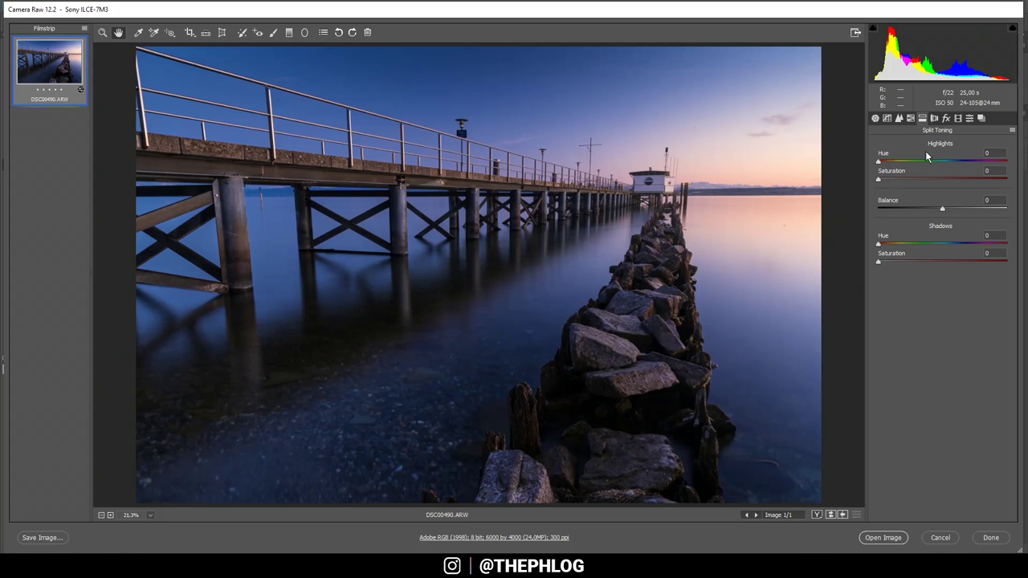
left_click_drag(879, 163, 903, 184)
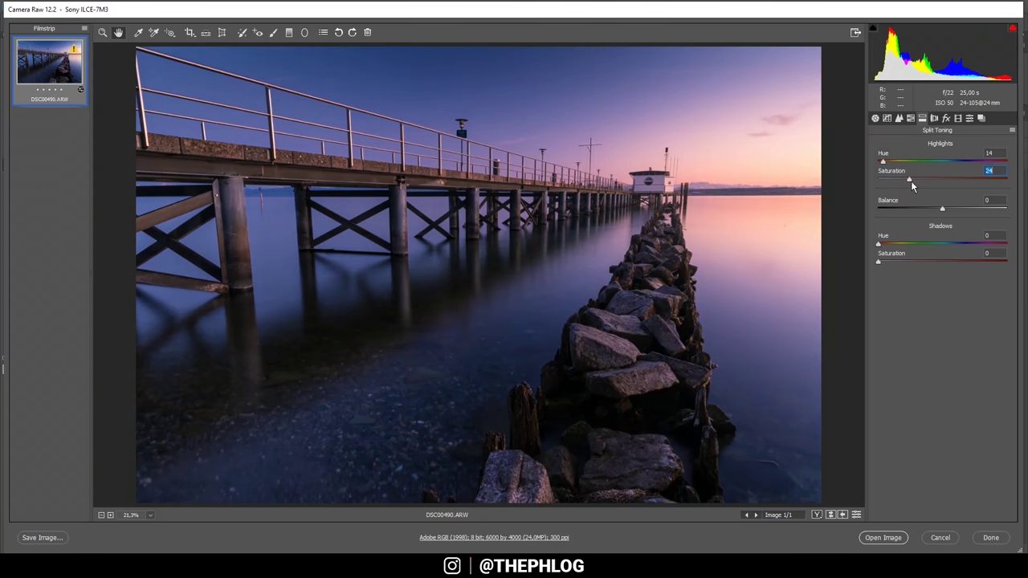
left_click_drag(913, 181, 924, 181)
left_click_drag(880, 246, 965, 259)
left_click_drag(881, 260, 900, 263)
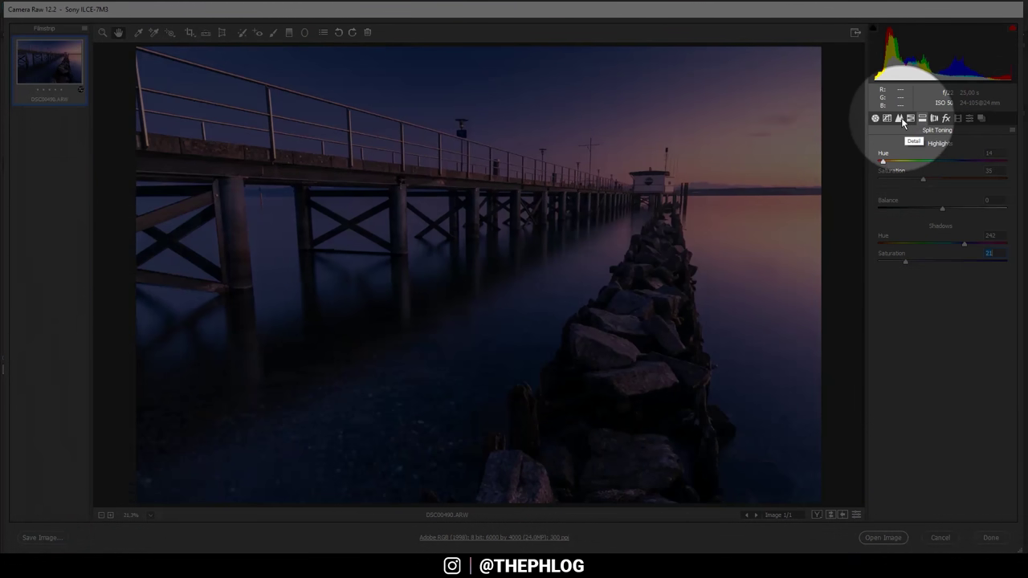
In the Detail panel, sharpen with Amount 61, Radius 0,5, Detail 100 and Masking 56
left_click(899, 118)
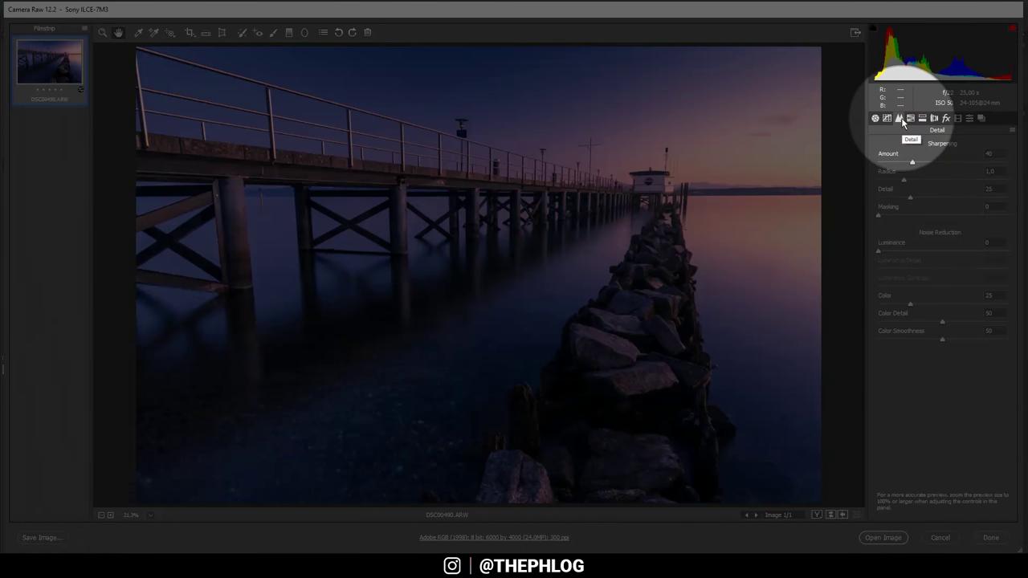
left_click(930, 162)
left_click_drag(904, 179, 847, 178)
left_click_drag(909, 197, 1010, 198)
key("alt")
left_click_drag(879, 216, 951, 222)
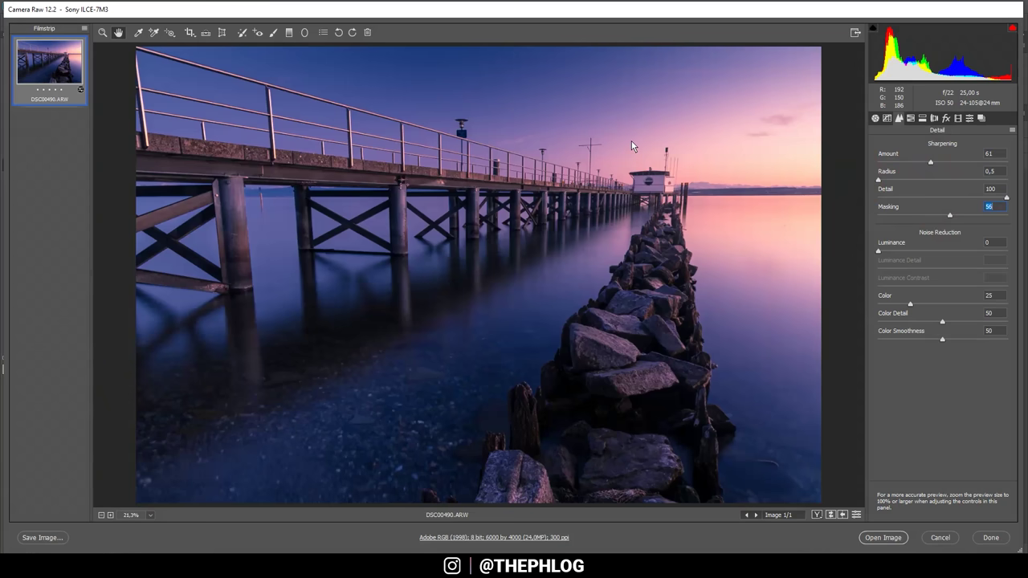
Open the processed photo in Photoshop as DSC00490-2 and zoom into the sky
left_click(884, 538)
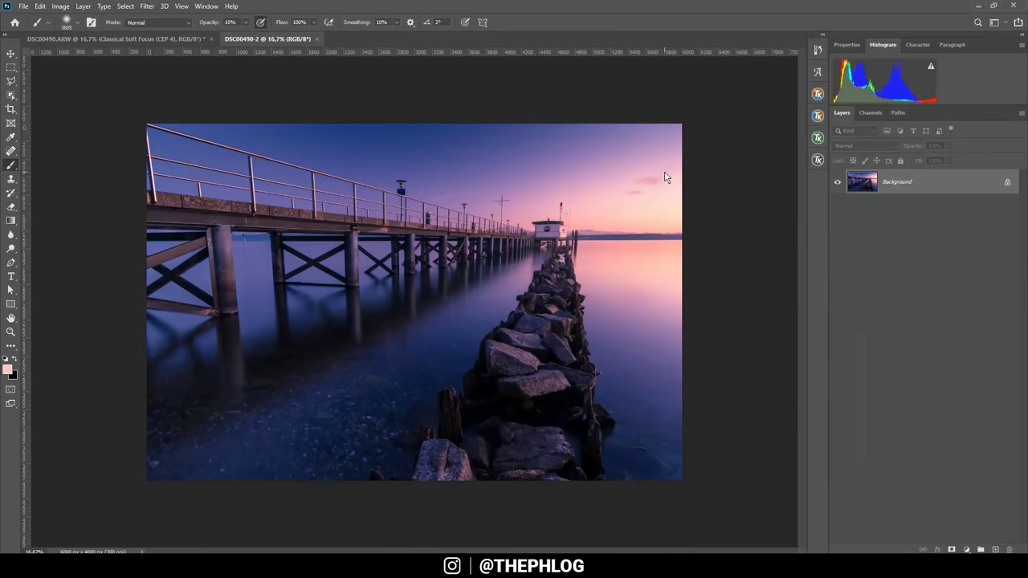
scroll(345, 129, "up", 3)
scroll(477, 125, "up", 4)
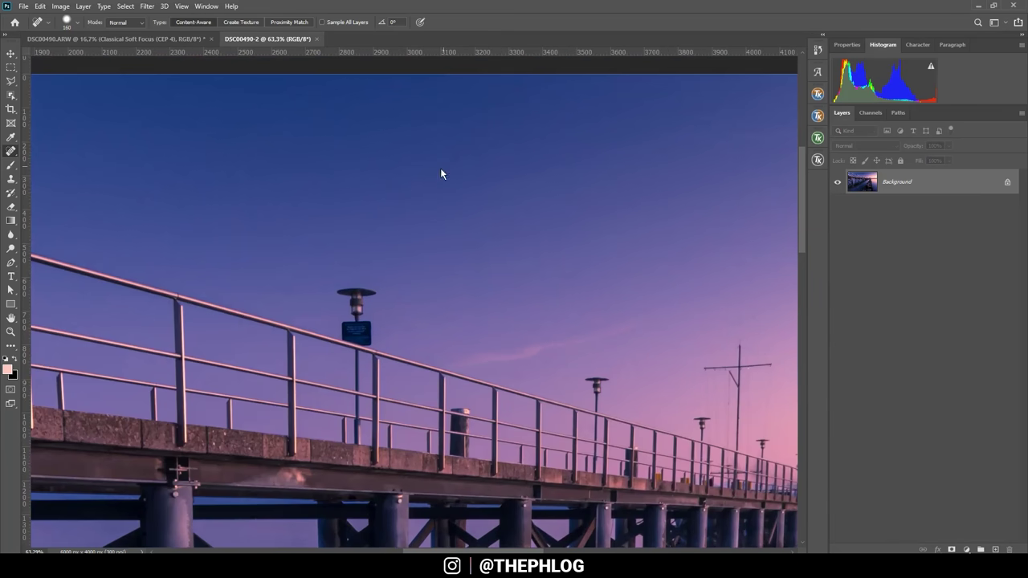
scroll(446, 156, "up", 1)
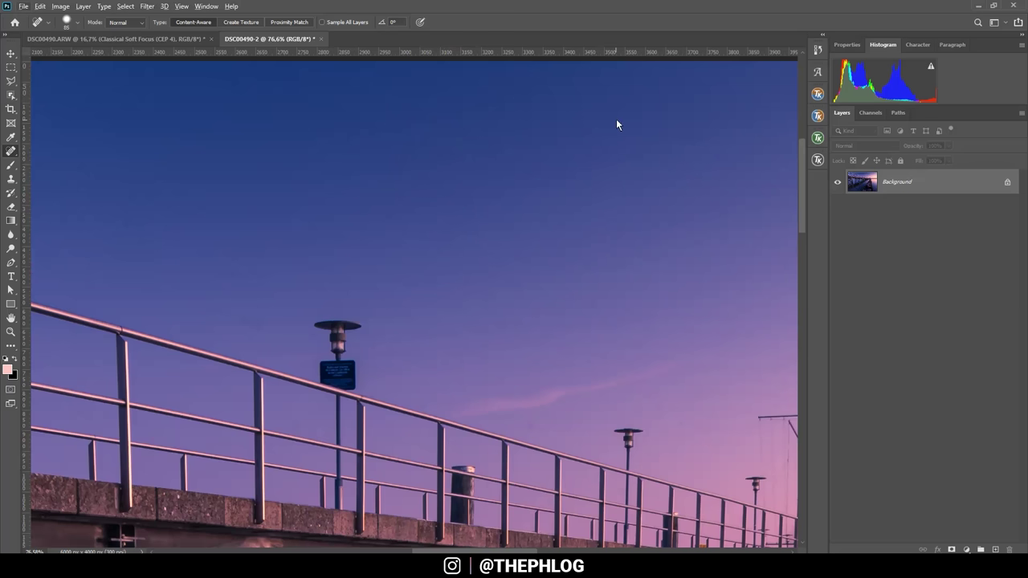
scroll(538, 200, "down", 3)
scroll(626, 349, "up", 4)
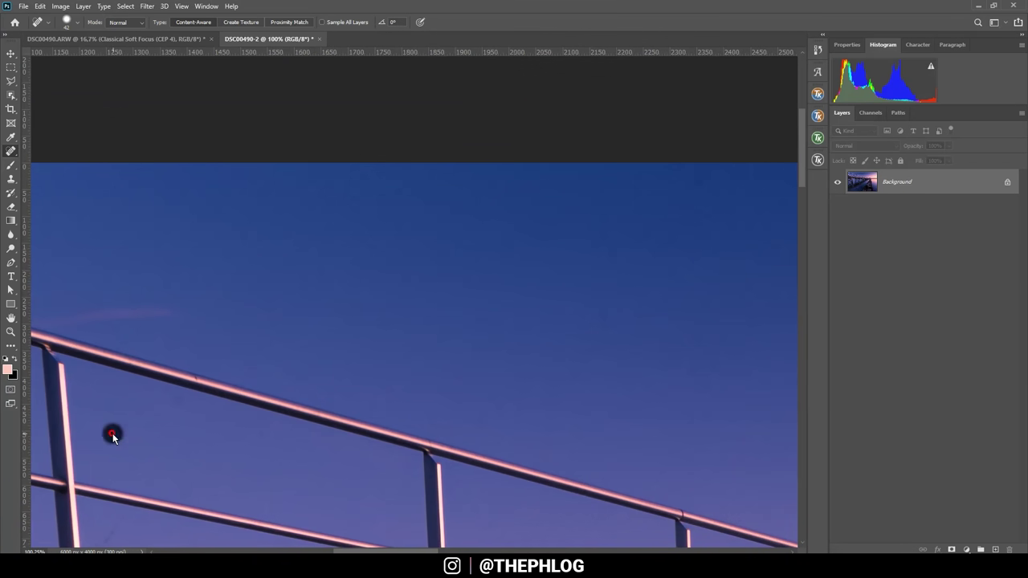
Set the Spot Healing Brush to size 70 and heal the dust specks in the sky
scroll(507, 302, "up", 3)
scroll(694, 135, "down", 5)
scroll(318, 213, "up", 3)
right_click(319, 213, "alt")
scroll(539, 229, "up", 2)
scroll(206, 236, "down", 4)
scroll(351, 241, "up", 1)
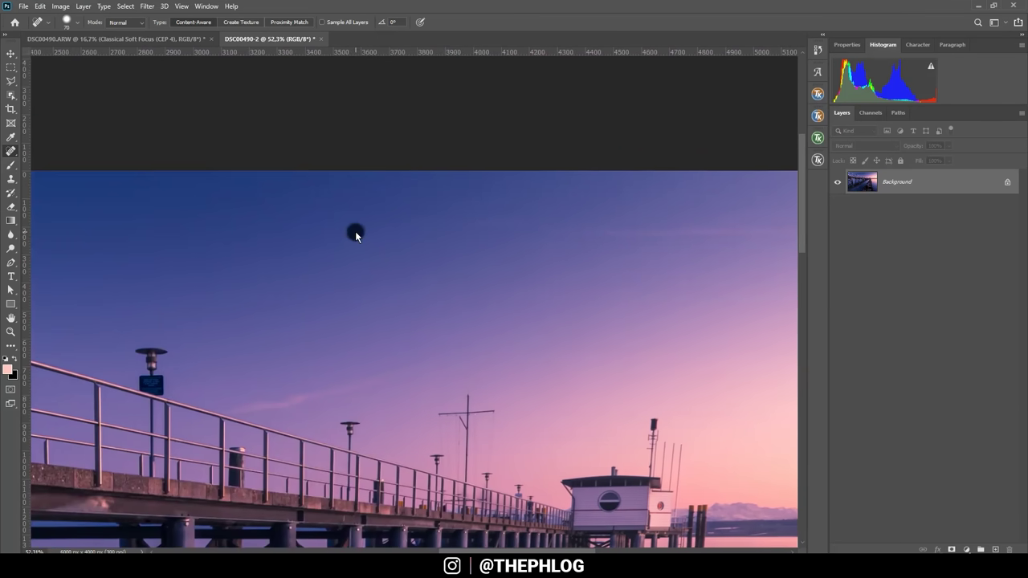
scroll(352, 242, "down", 2)
scroll(642, 346, "up", 3)
scroll(394, 323, "down", 4)
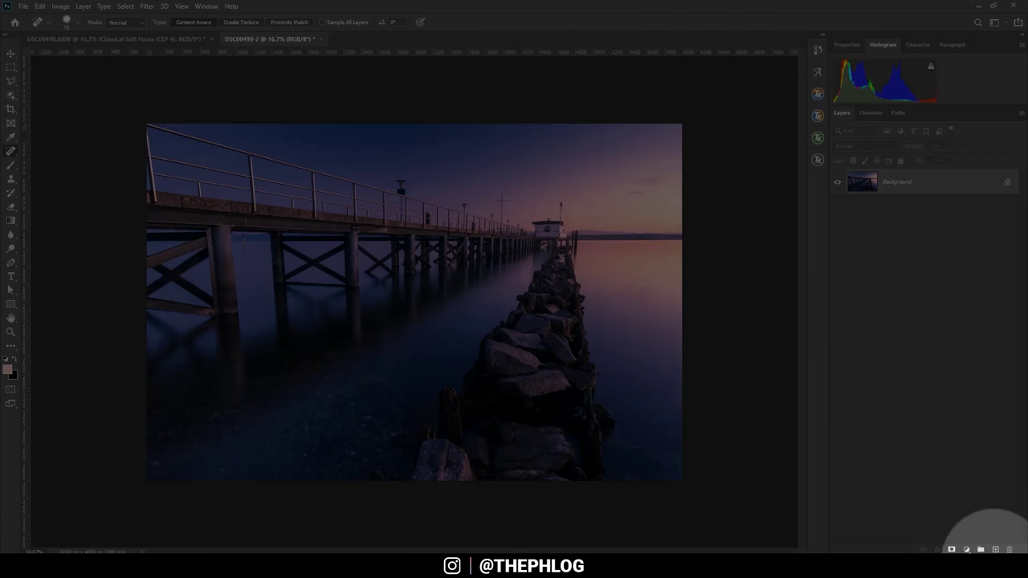
Add a new Layer 1 set to Hard Light blending
left_click(994, 550)
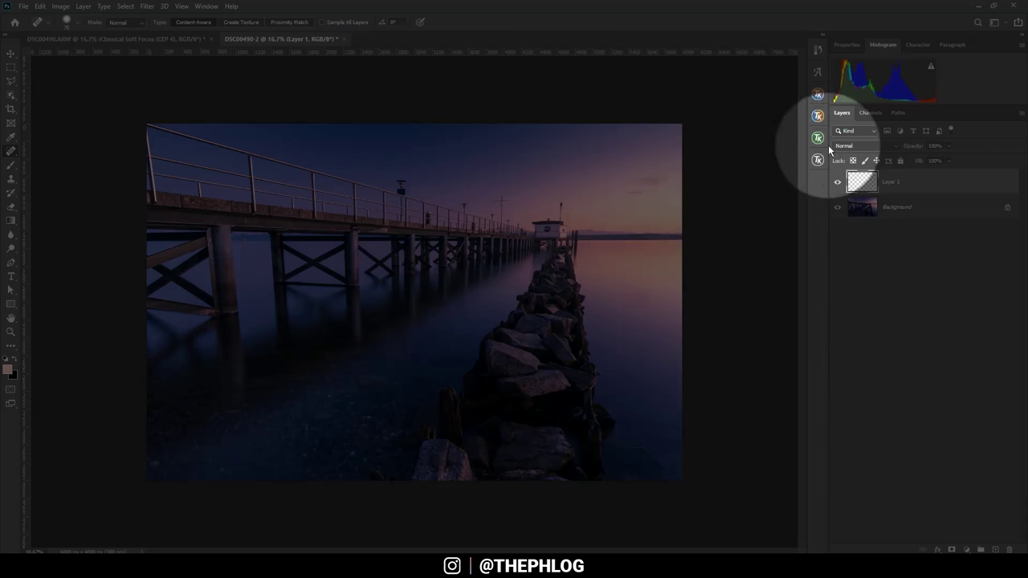
left_click(864, 145)
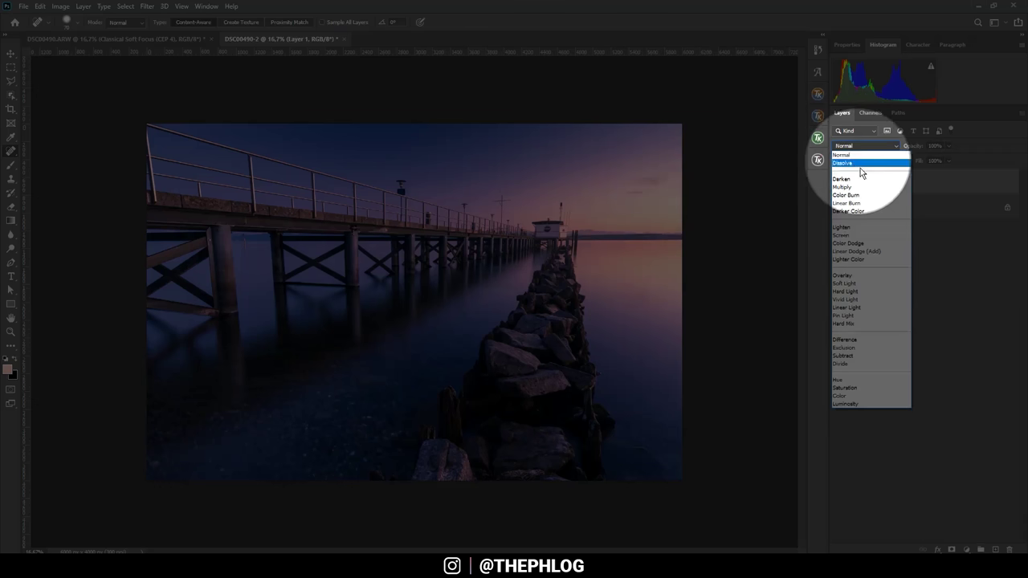
left_click(847, 291)
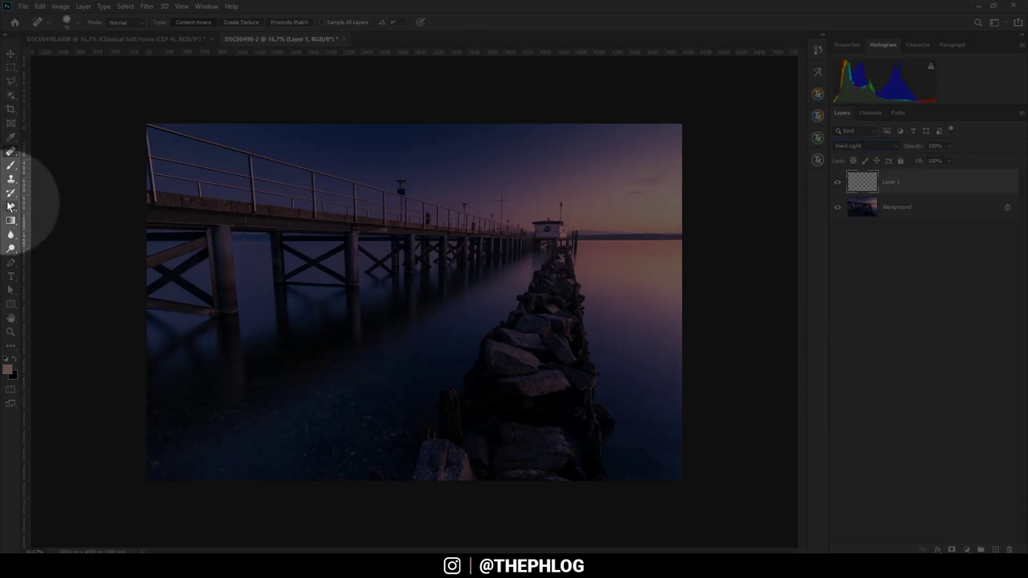
With a large soft brush, paint peach light onto the horizon right of the pier
left_click(11, 165)
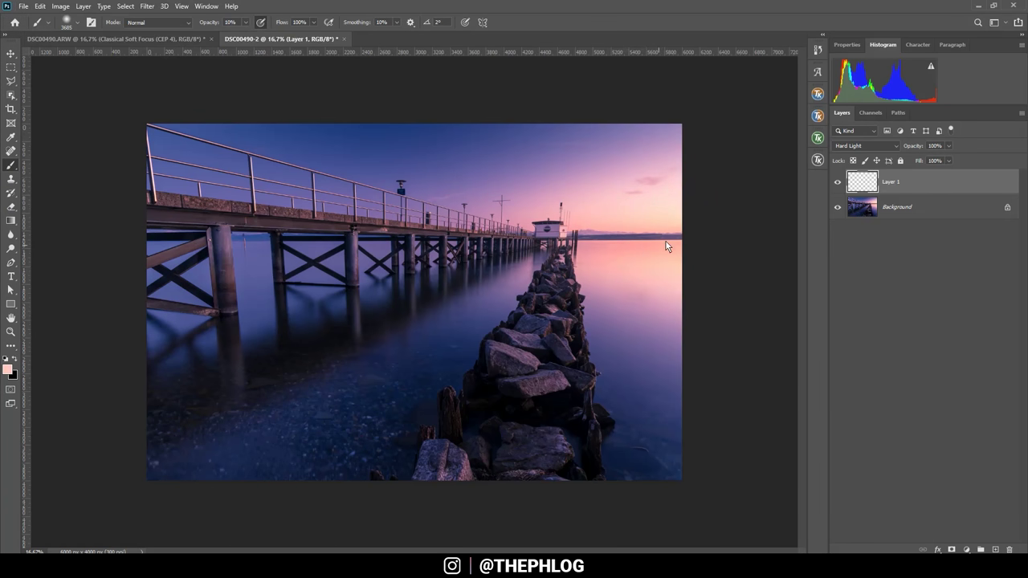
right_click(592, 252, "alt")
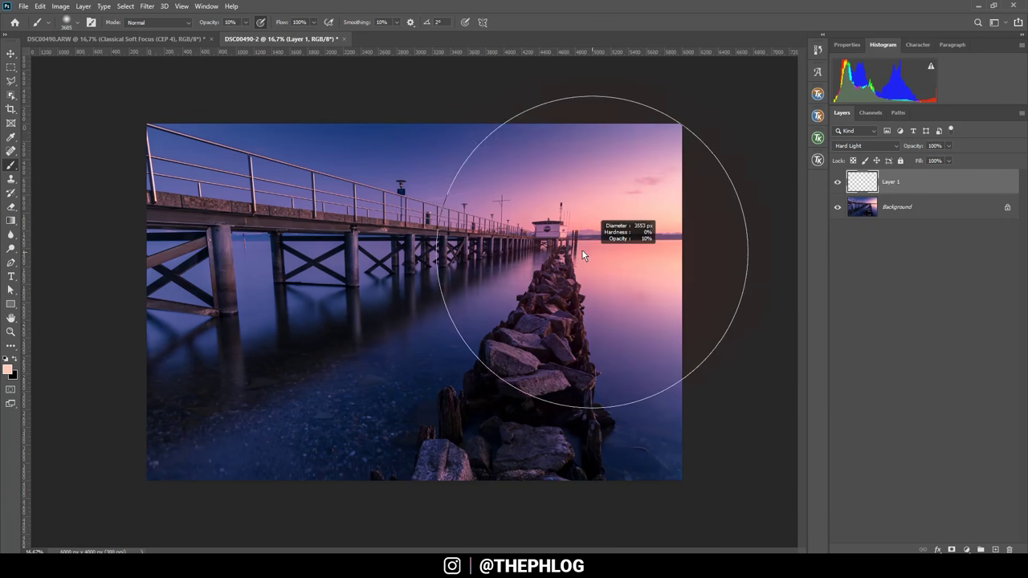
left_click_drag(538, 254, 482, 257)
mouse_move(663, 255)
left_mouse_down()
mouse_move(657, 215)
mouse_move(603, 211)
left_mouse_up()
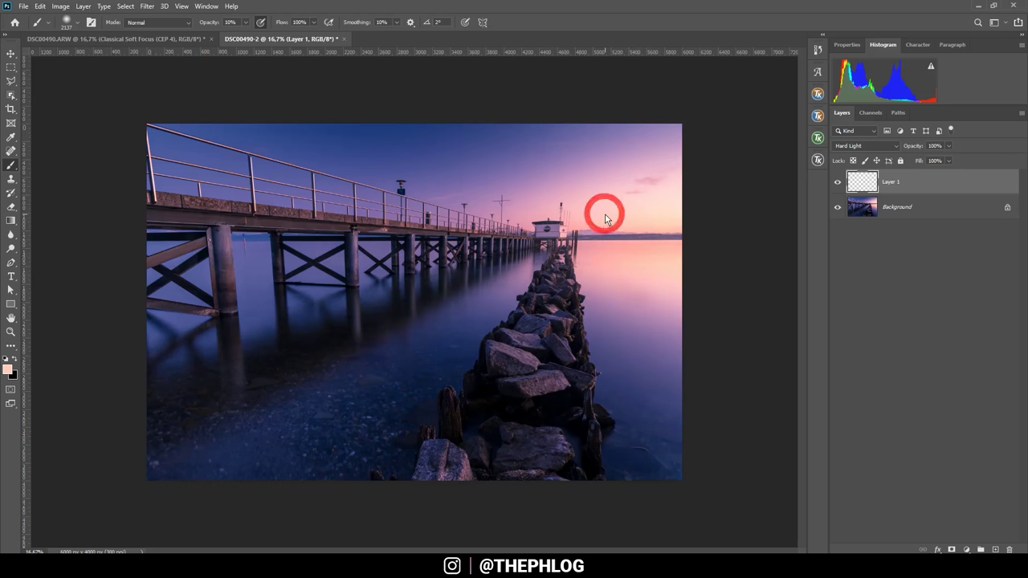
mouse_move(613, 250)
left_mouse_down()
mouse_move(675, 260)
mouse_move(620, 213)
mouse_move(530, 218)
mouse_move(668, 226)
left_mouse_up()
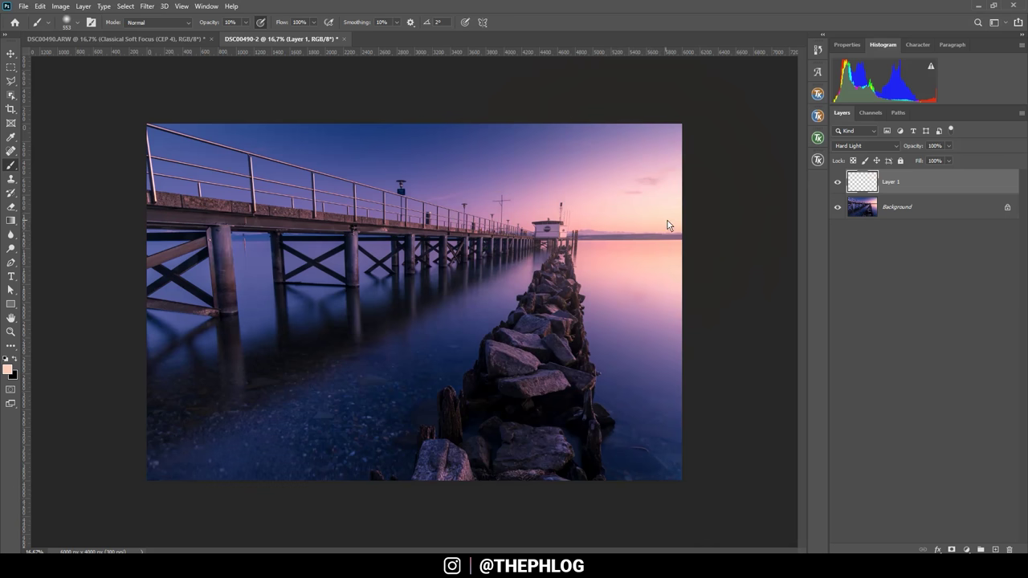
left_click(677, 219)
Add more glow with a smaller brush, then merge the layer into Background
left_click_drag(674, 223, 704, 236)
left_click_drag(665, 274, 666, 223)
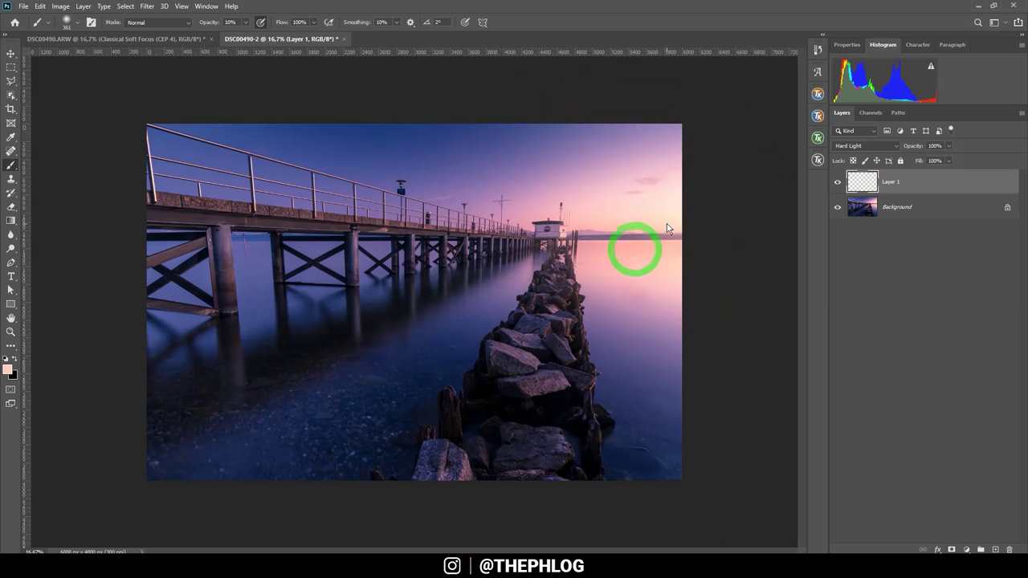
left_click(838, 183)
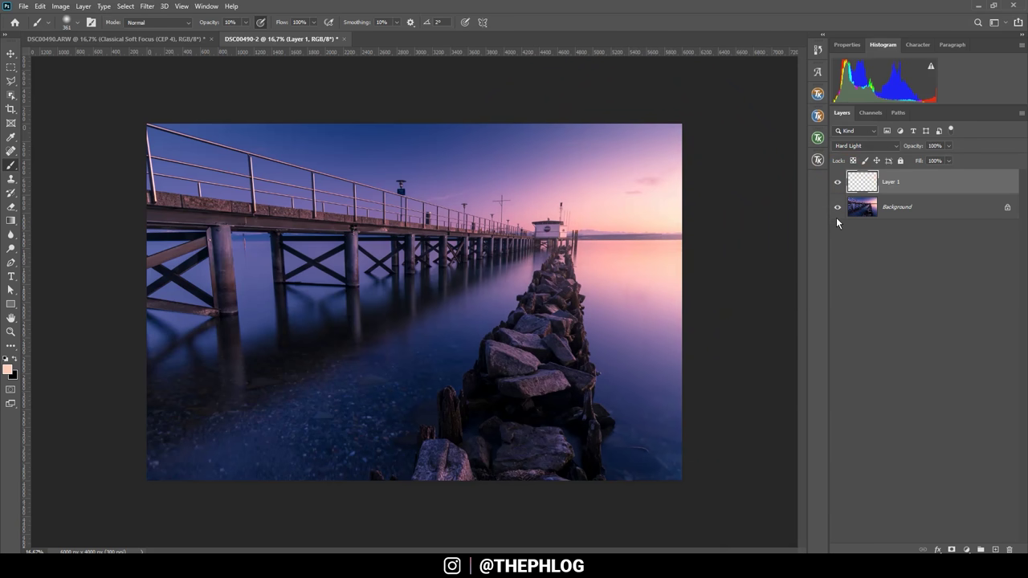
left_click(908, 215, "shift")
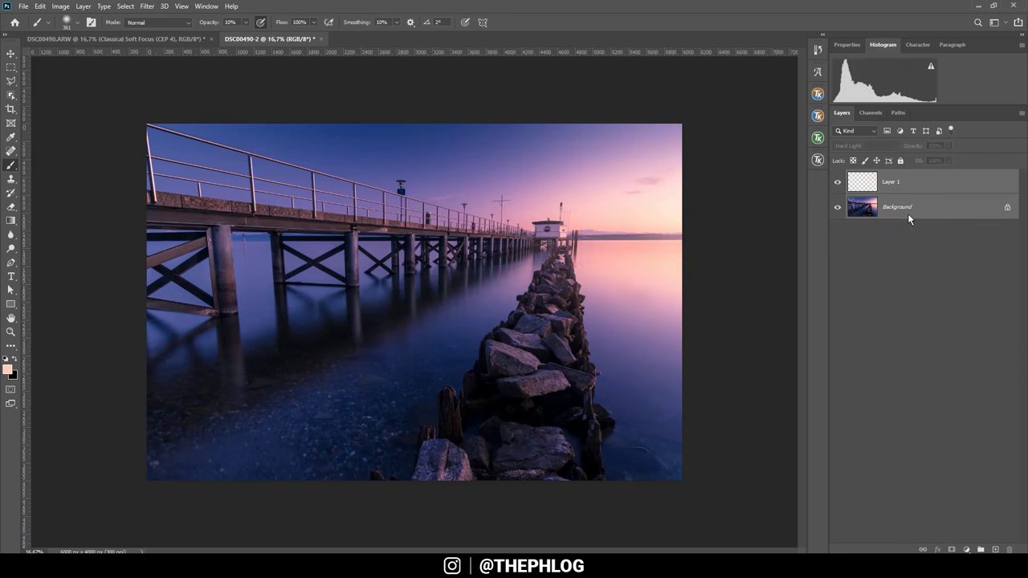
key("ctrl+e")
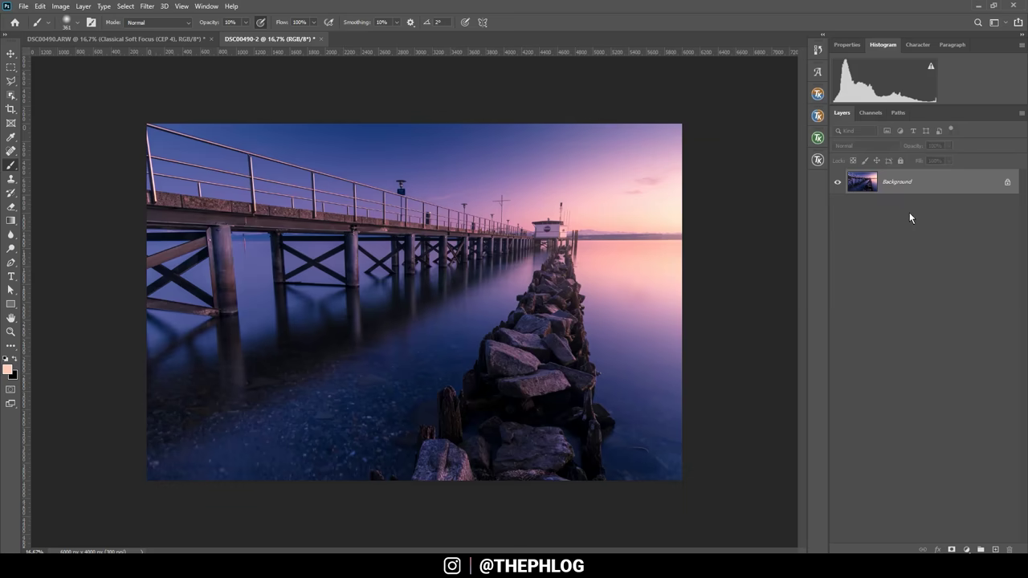
Apply Color Efex Pro 4 Brilliance / Warmth (53% warmth, 14% perceptual saturation) as a new layer
left_click(153, 5)
mouse_move(214, 234)
left_click(327, 251)
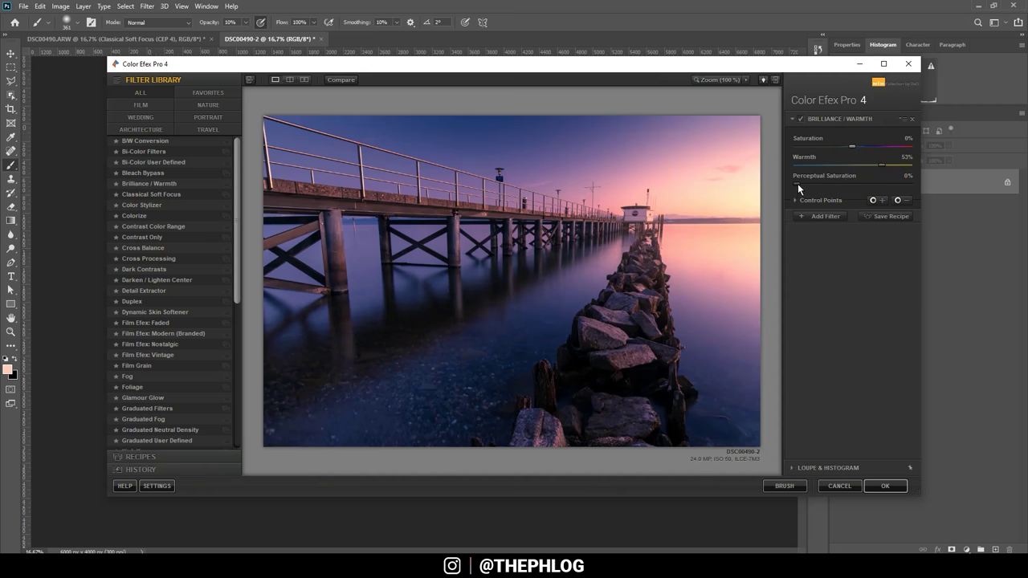
left_click_drag(824, 184, 817, 184)
left_click(887, 485)
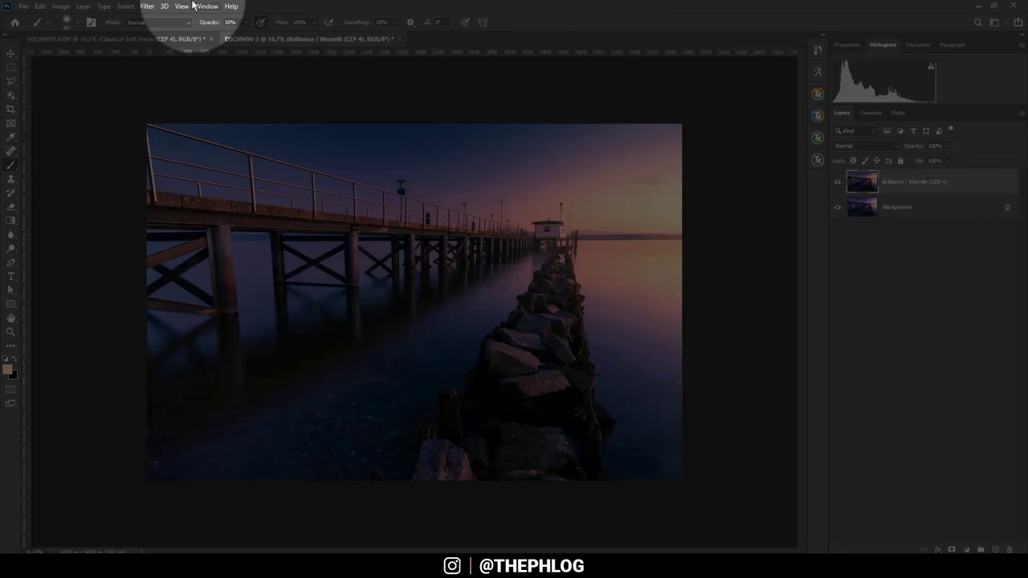
Add a Color Efex Pro 4 Polarization layer with Rotate 105° and Strength 53%
left_click(147, 6)
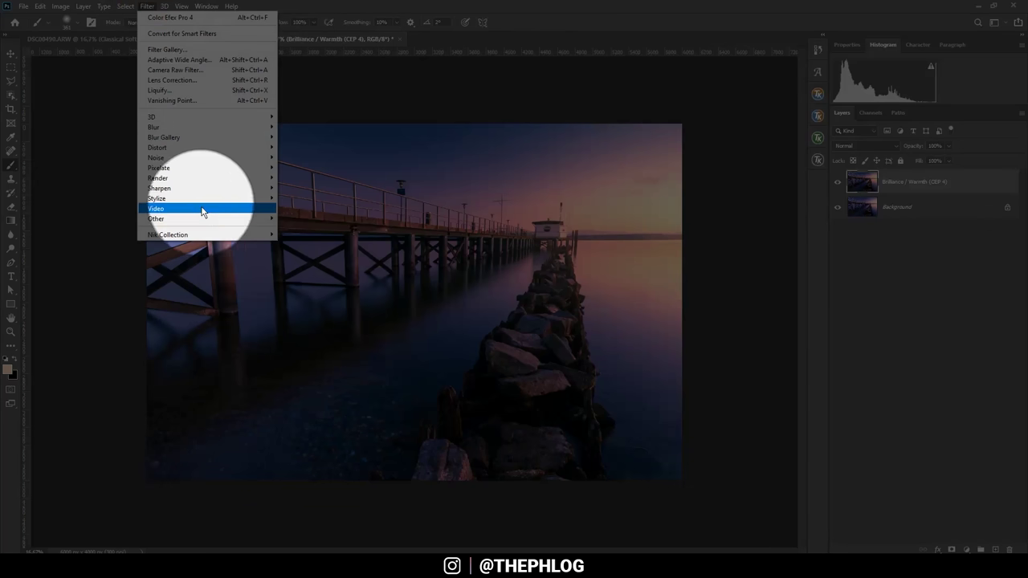
mouse_move(204, 234)
left_click(321, 247)
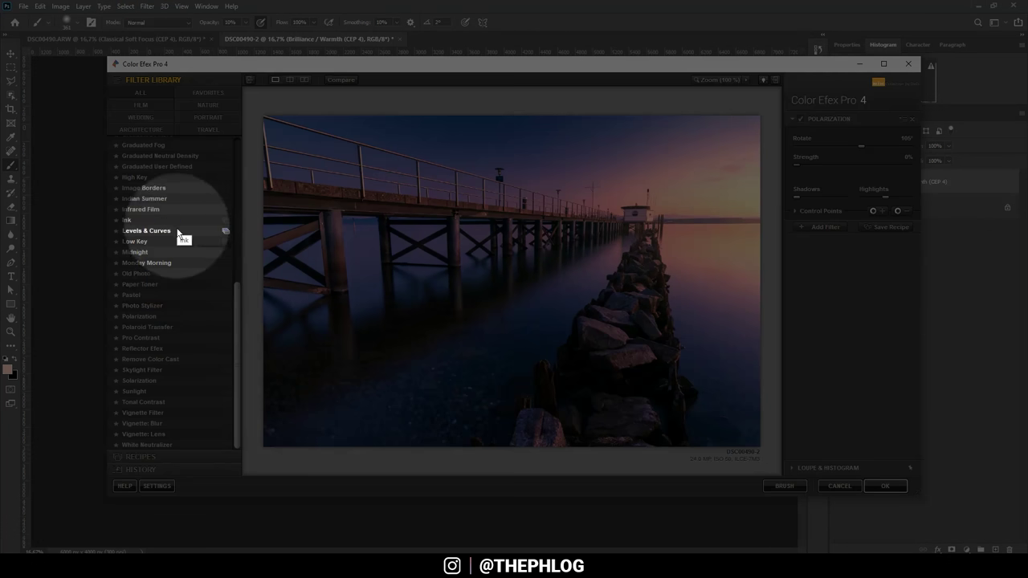
left_click(143, 316)
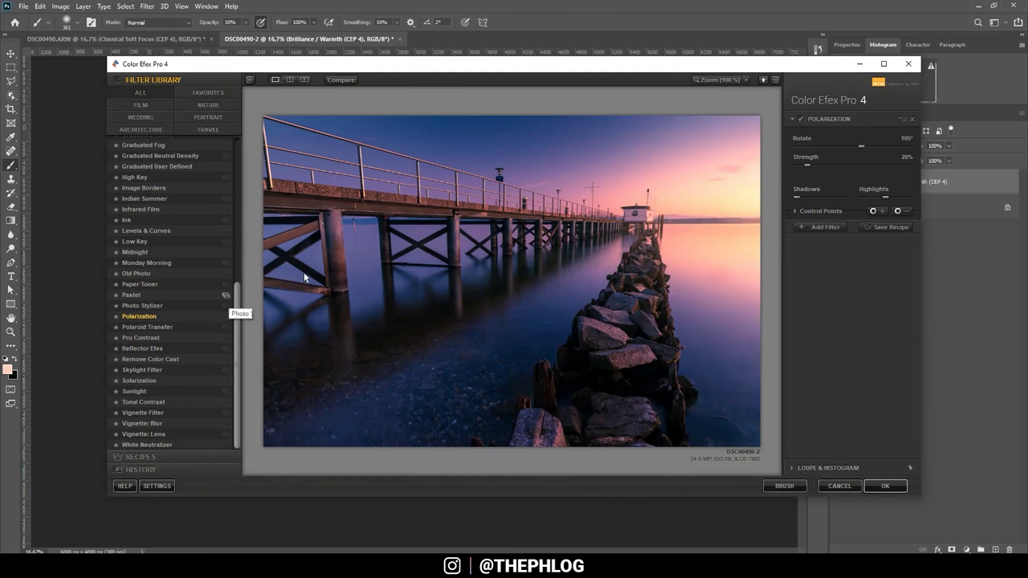
left_click_drag(807, 165, 822, 165)
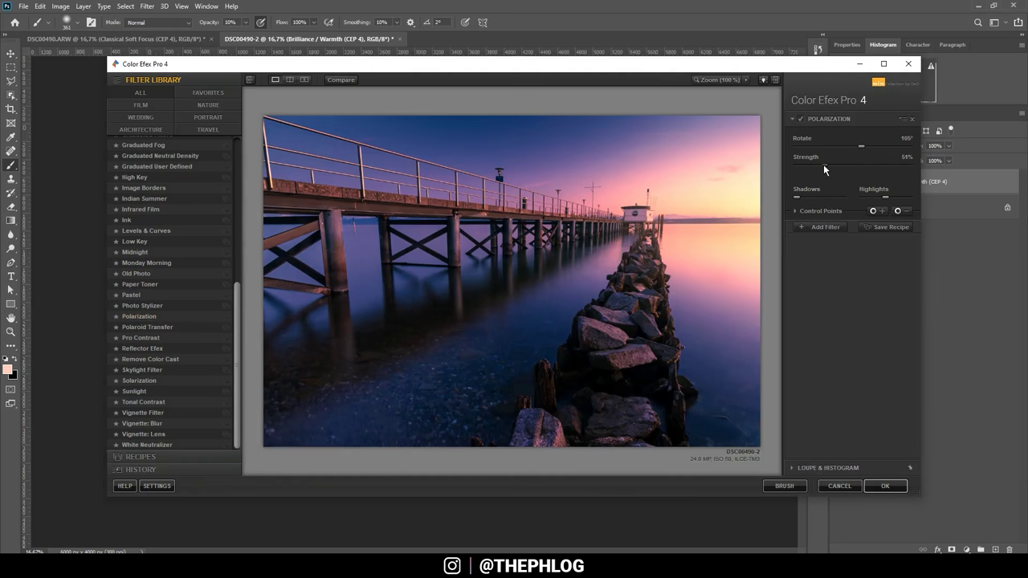
left_click_drag(837, 167, 805, 167)
left_click_drag(804, 166, 847, 166)
left_click(884, 485)
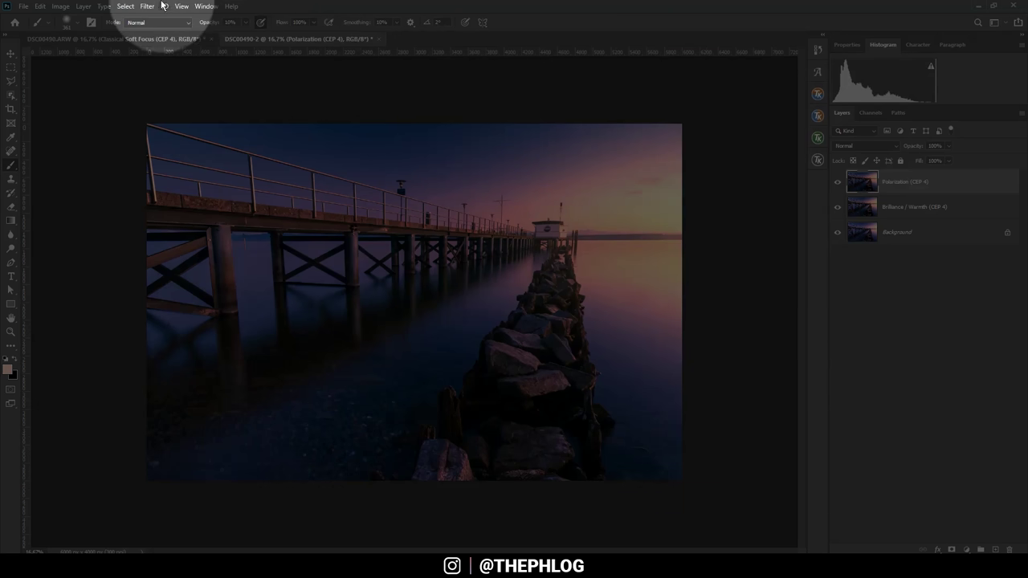
Apply Color Efex Pro 4 Classical Soft Focus with the Diffusion 2 preset as a new layer
left_click(147, 6)
mouse_move(241, 233)
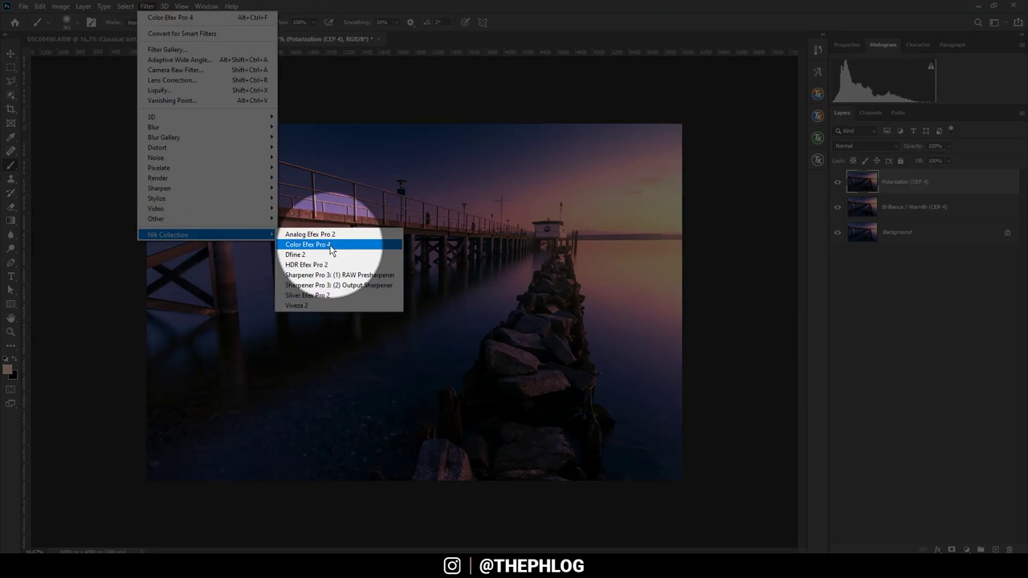
left_click(309, 246)
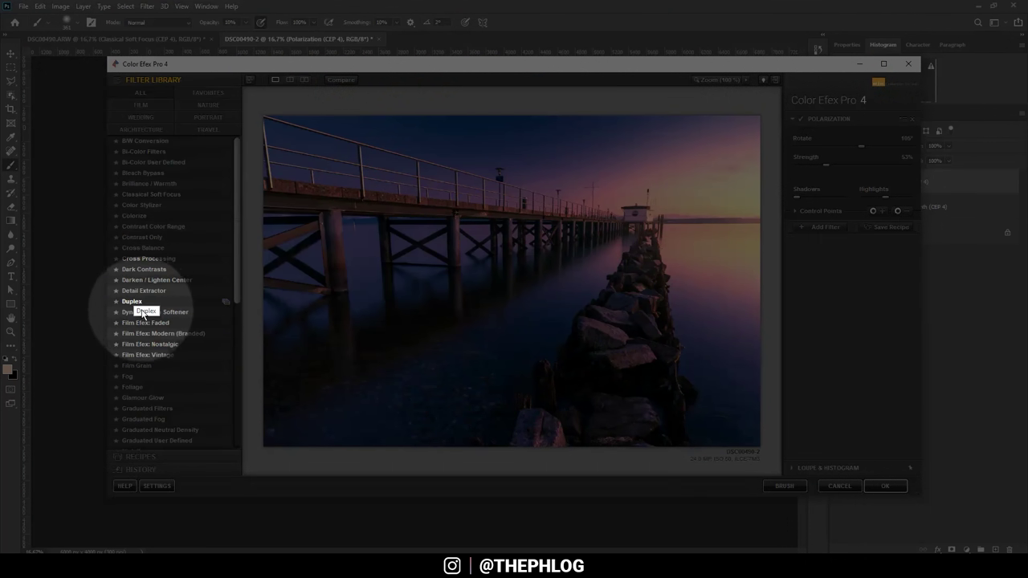
left_click(158, 195)
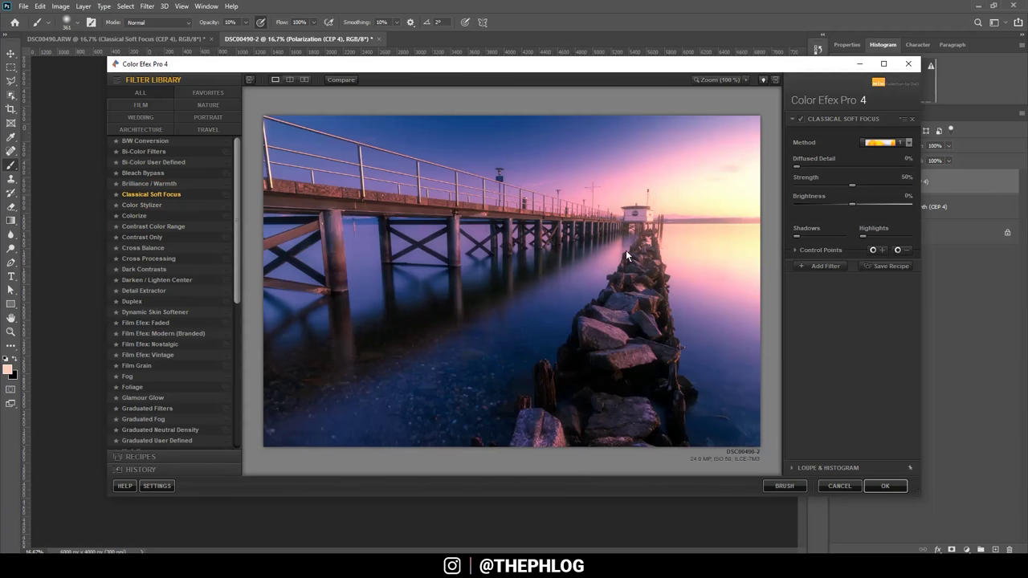
left_click(895, 143)
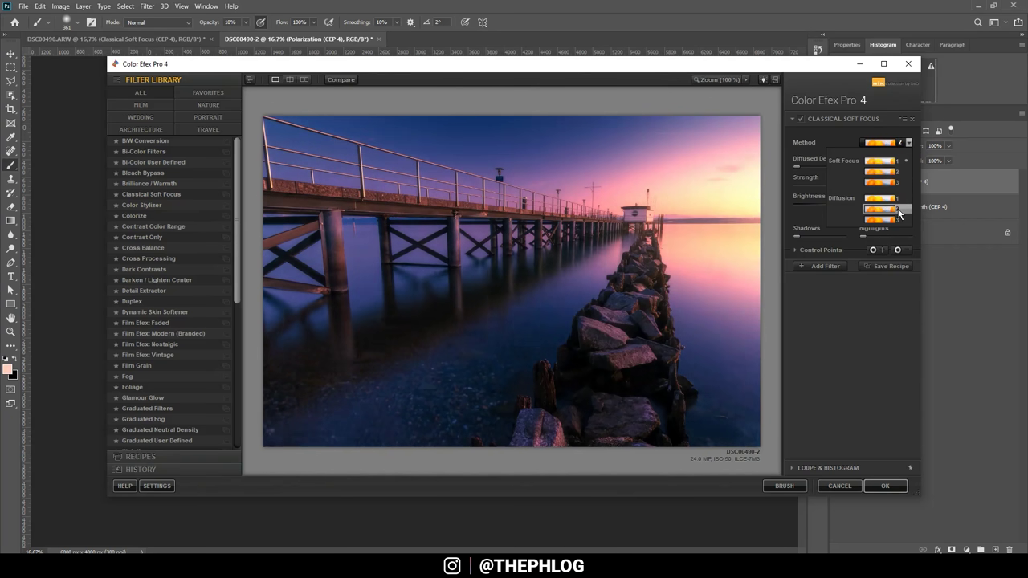
left_click(899, 210)
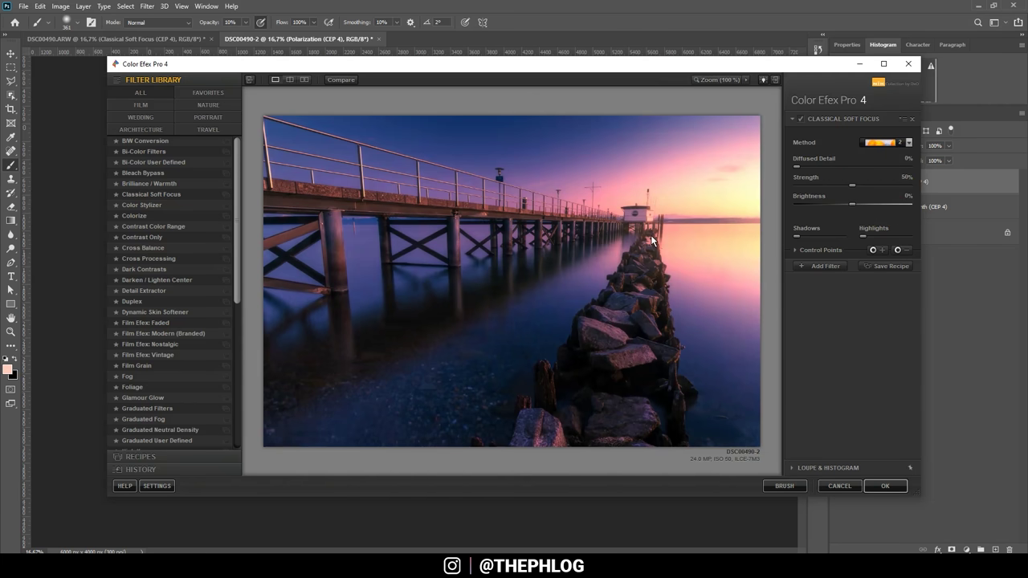
left_click(889, 485)
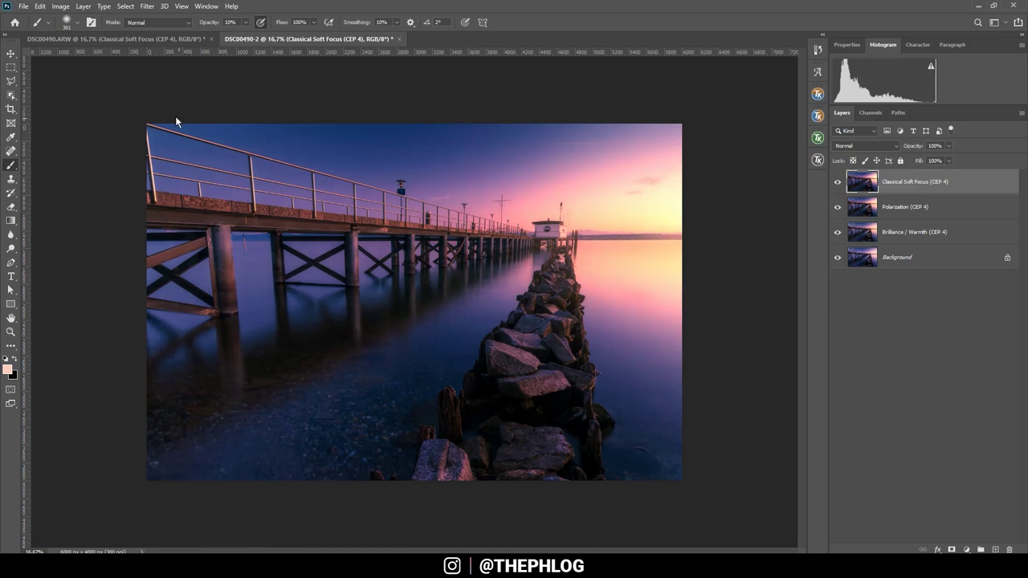
Crop the top-left edge inward so the canvas becomes 5751 × 3836 px
key("c")
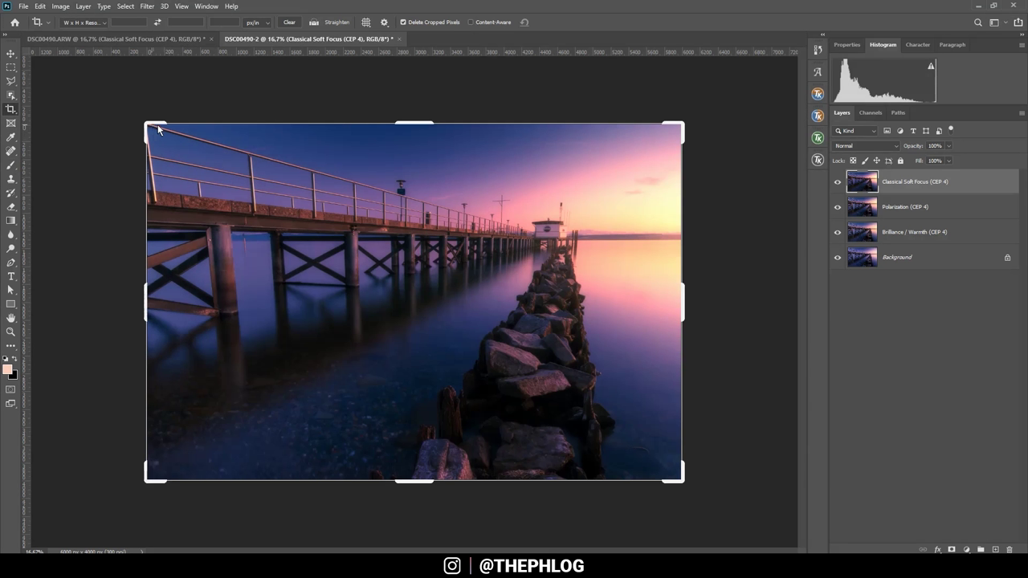
left_click_drag(155, 130, 157, 135)
key("Return")
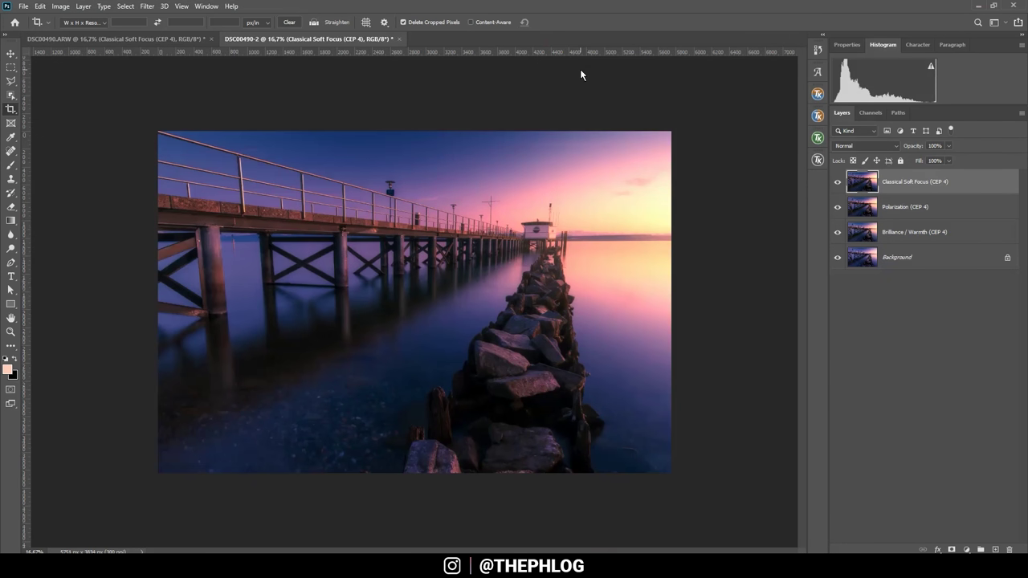